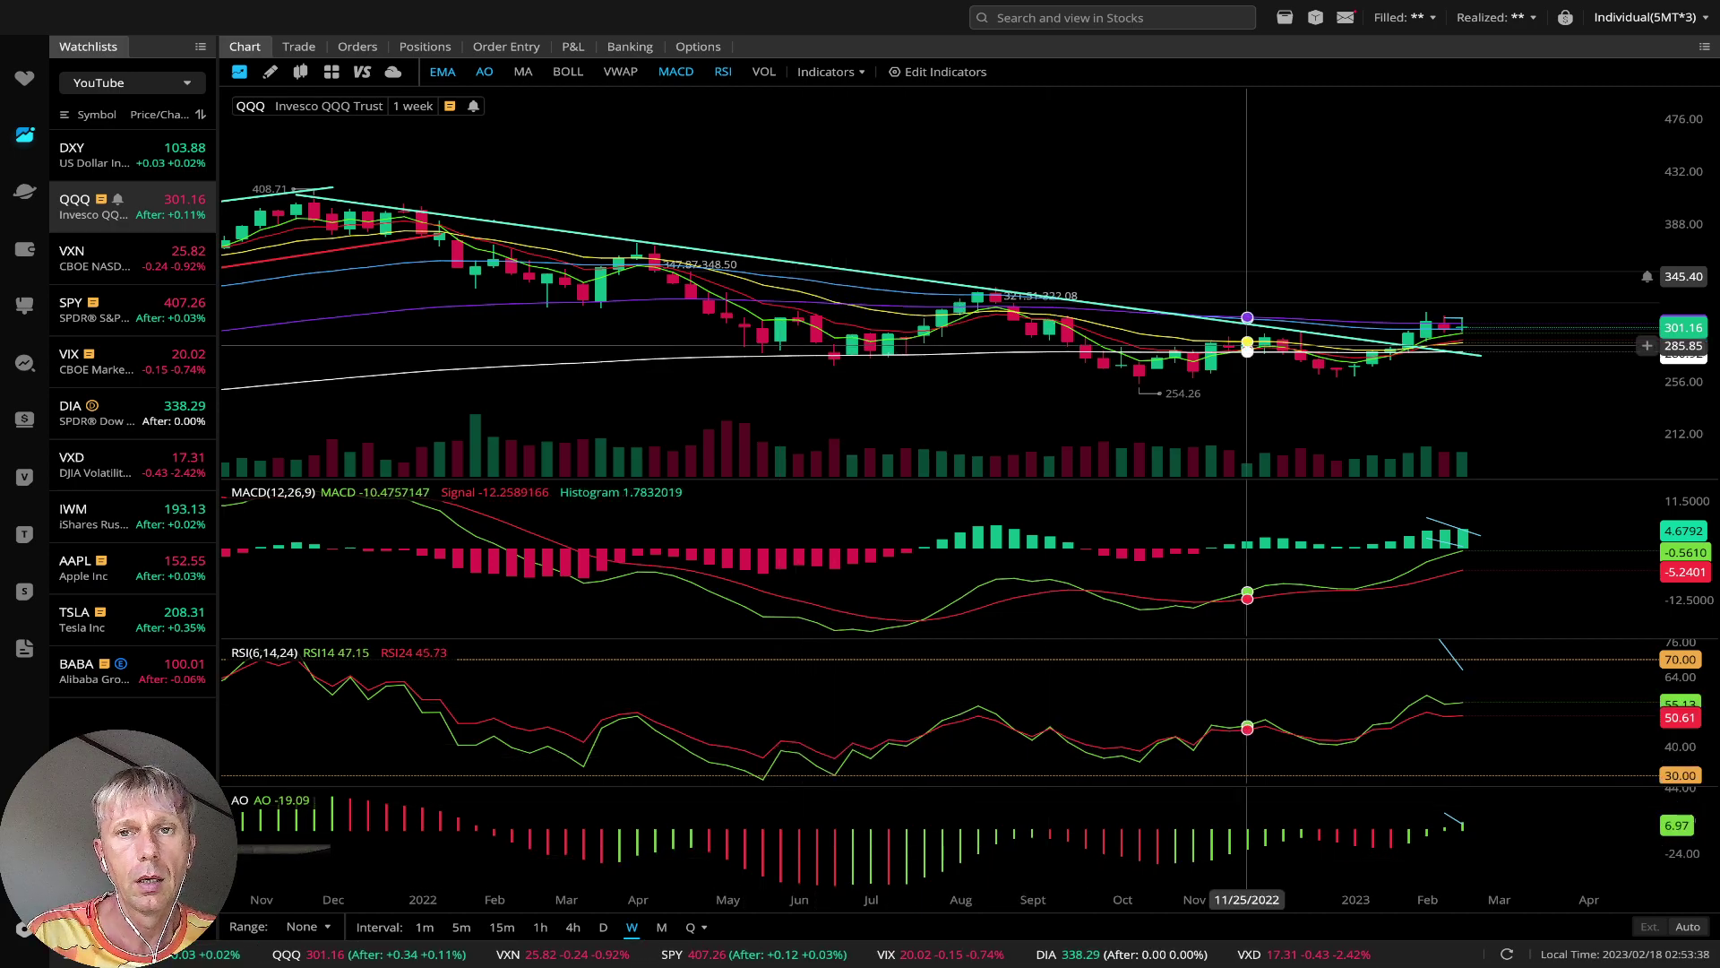
Pan the QQQ weekly chart to earlier weeks, then load the DXY chart
{"action": "left_click_drag", "start_coordinate": [1122, 250], "coordinate": [1145, 240]}
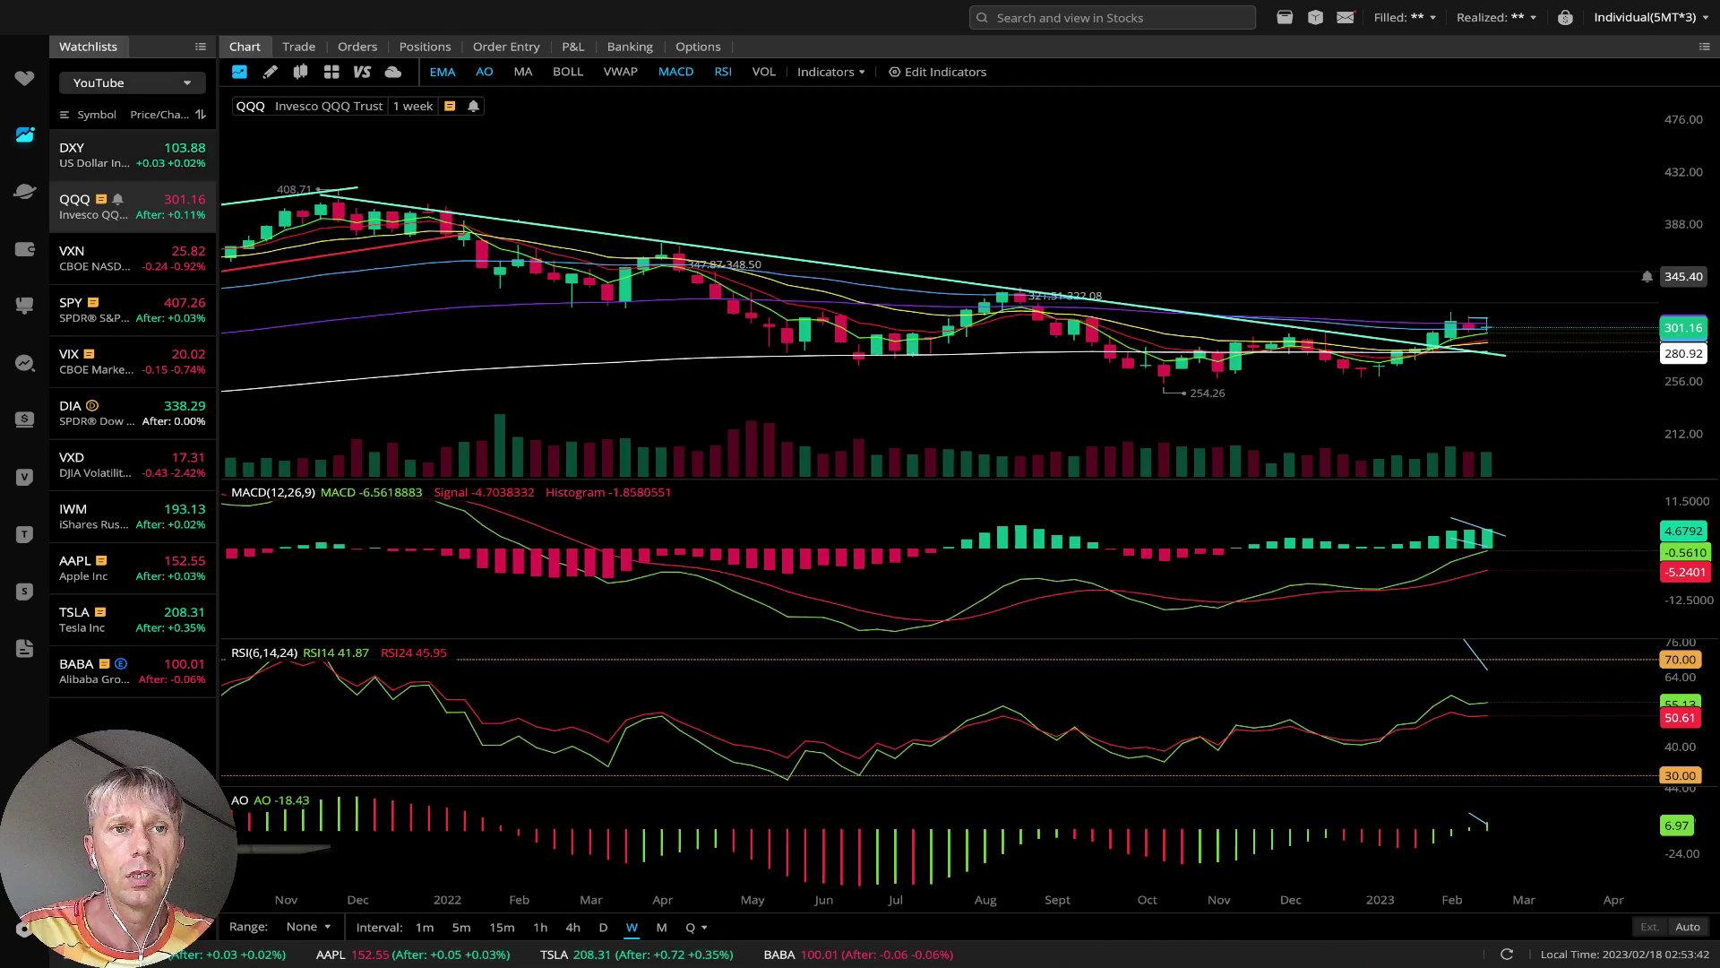
{"action": "left_click", "coordinate": [108, 154]}
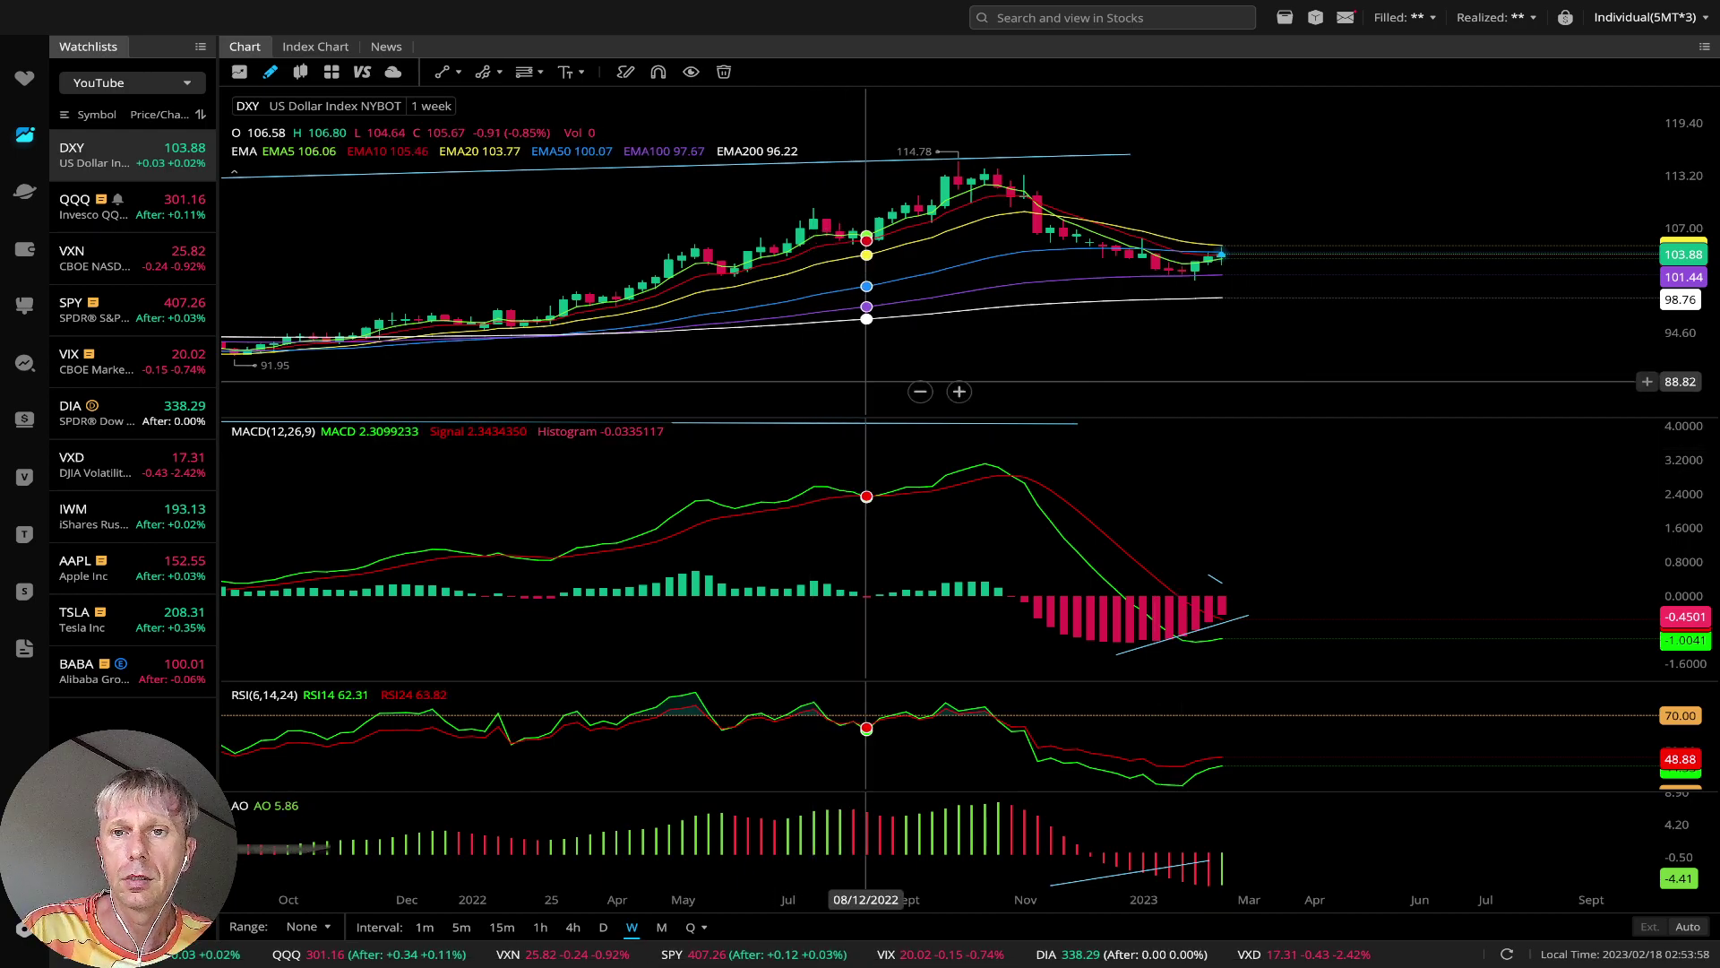
Zoom into the DXY chart around September 2022
{"action": "left_click", "coordinate": [959, 392]}
{"action": "left_click", "coordinate": [958, 392]}
{"action": "left_click", "coordinate": [959, 391]}
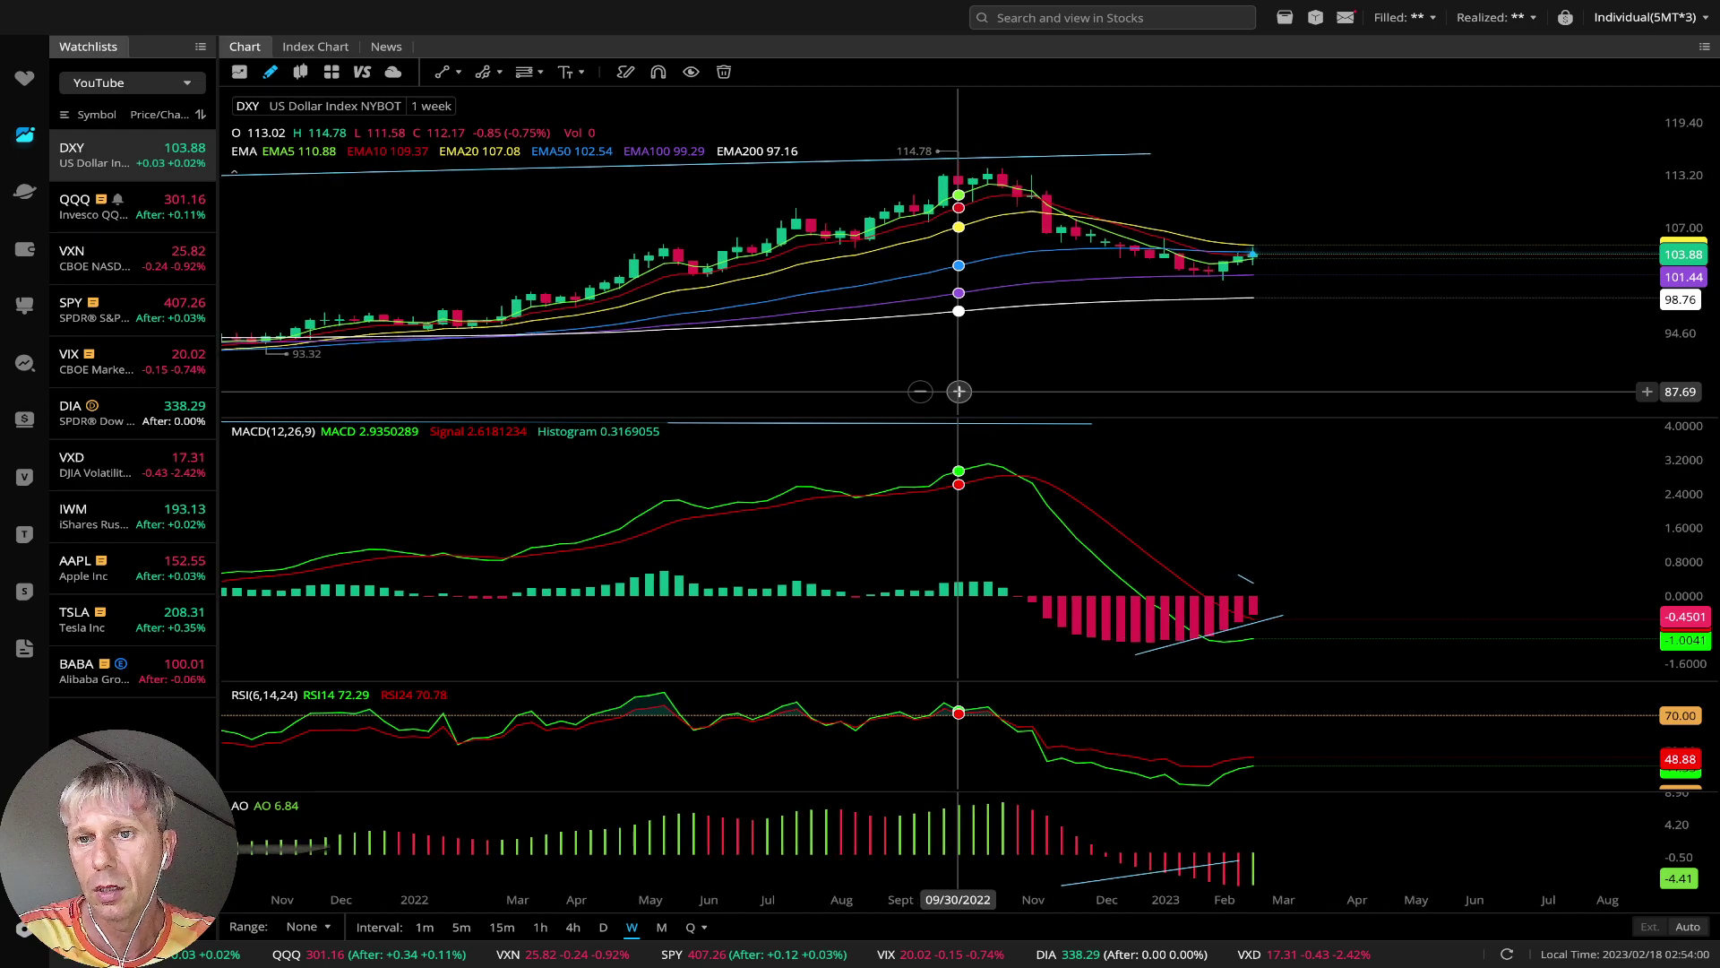
{"action": "left_click", "coordinate": [958, 391]}
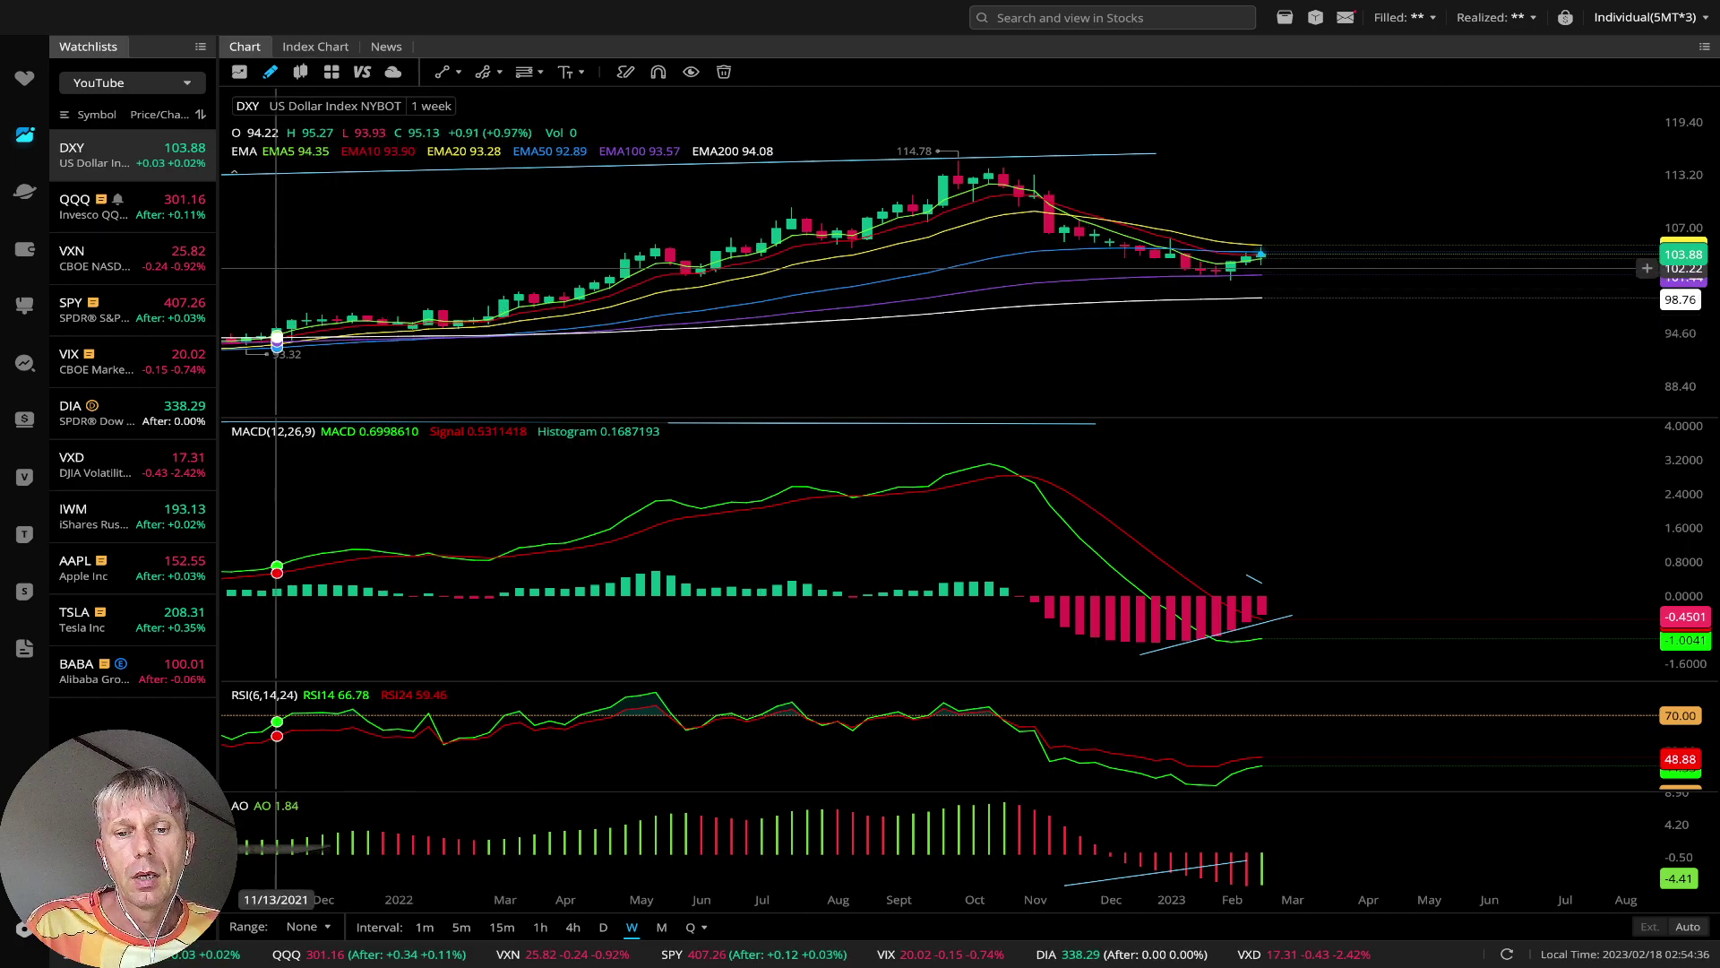
Review DXY on daily, then weekly candles, and return to the QQQ chart
{"action": "left_click", "coordinate": [603, 927]}
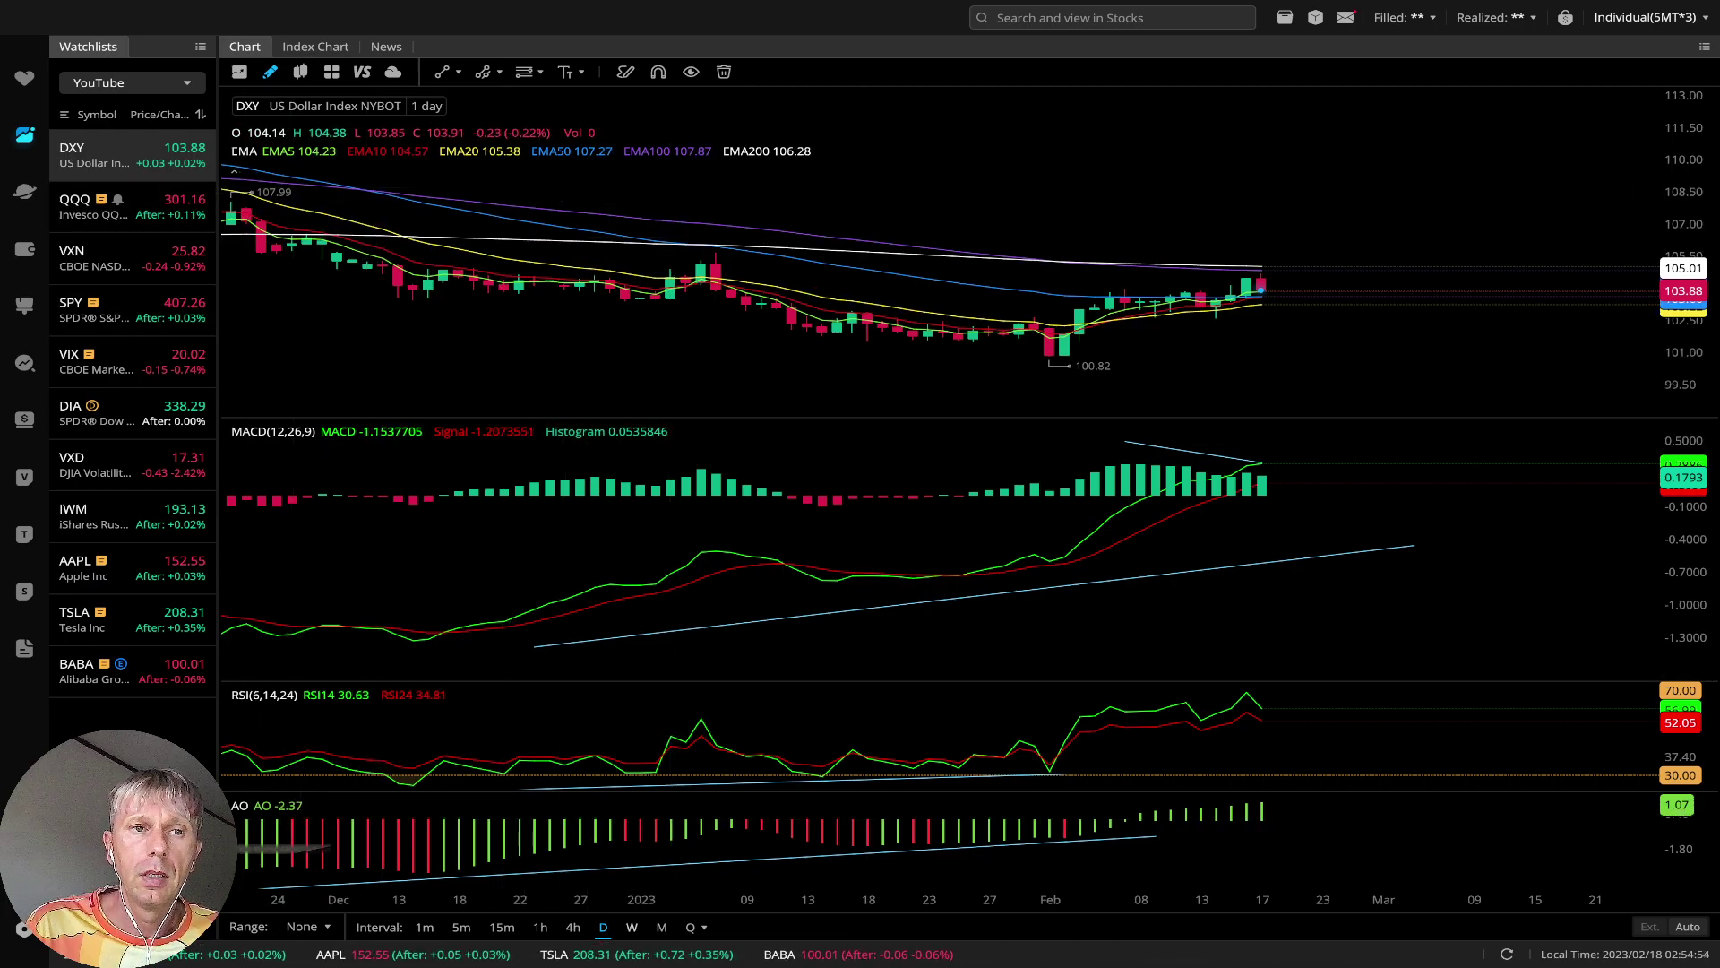
{"action": "left_click", "coordinate": [632, 926]}
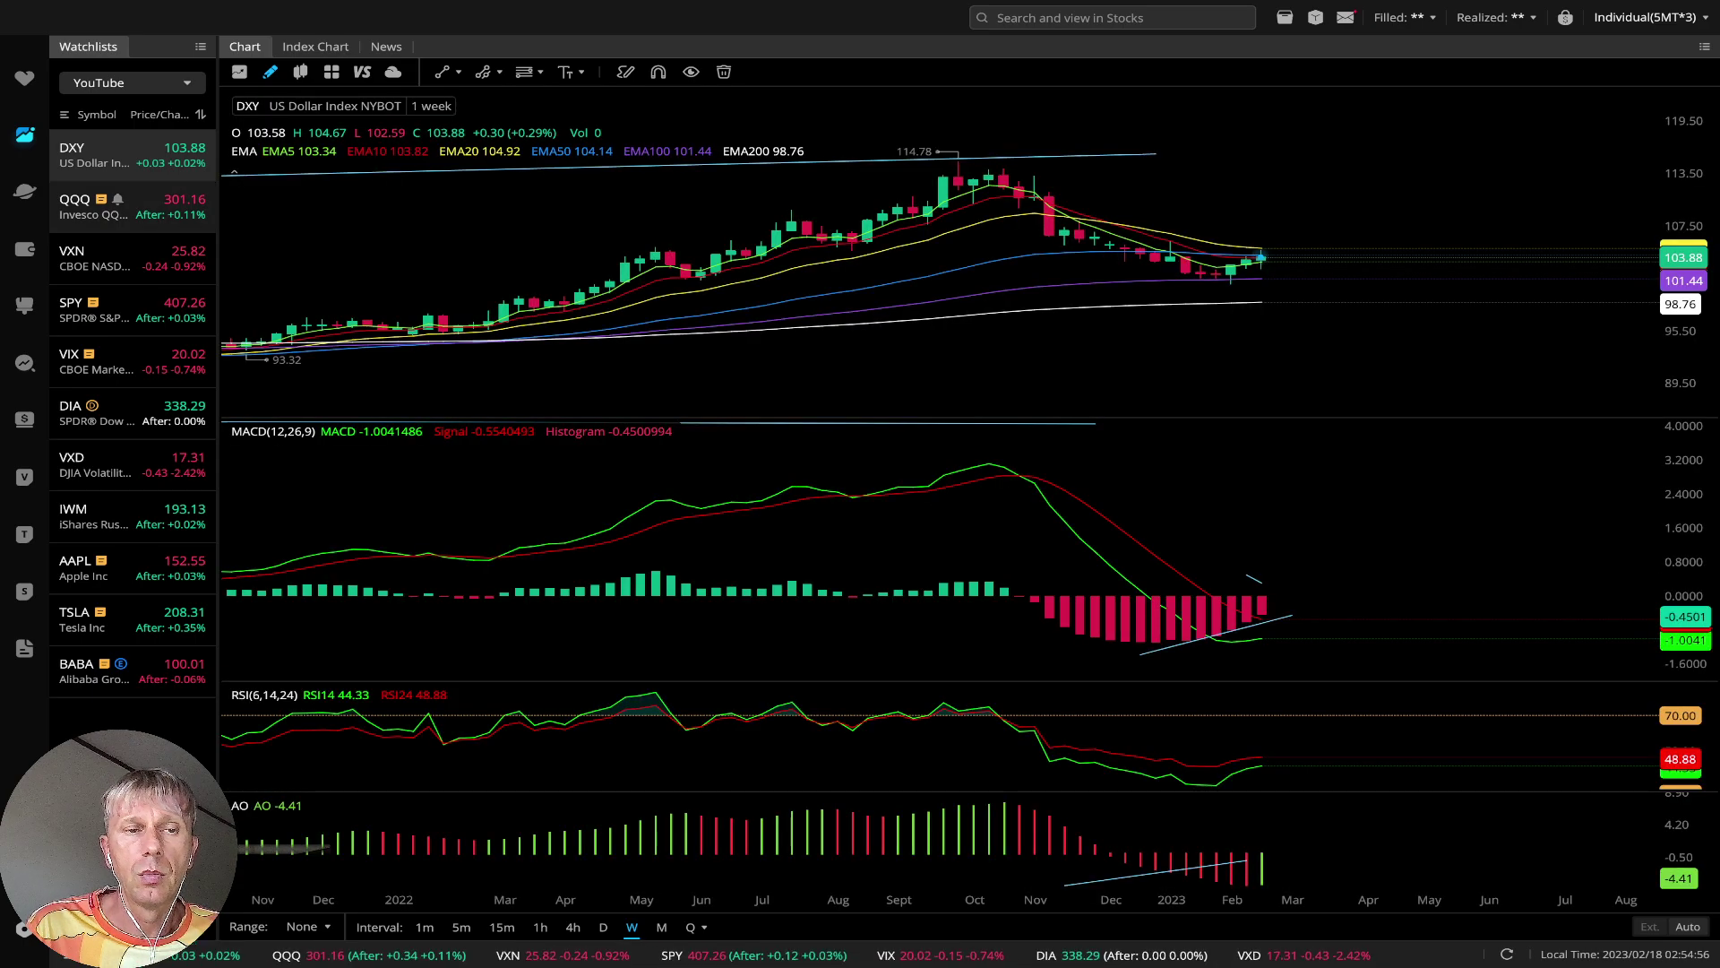
{"action": "left_click", "coordinate": [132, 206]}
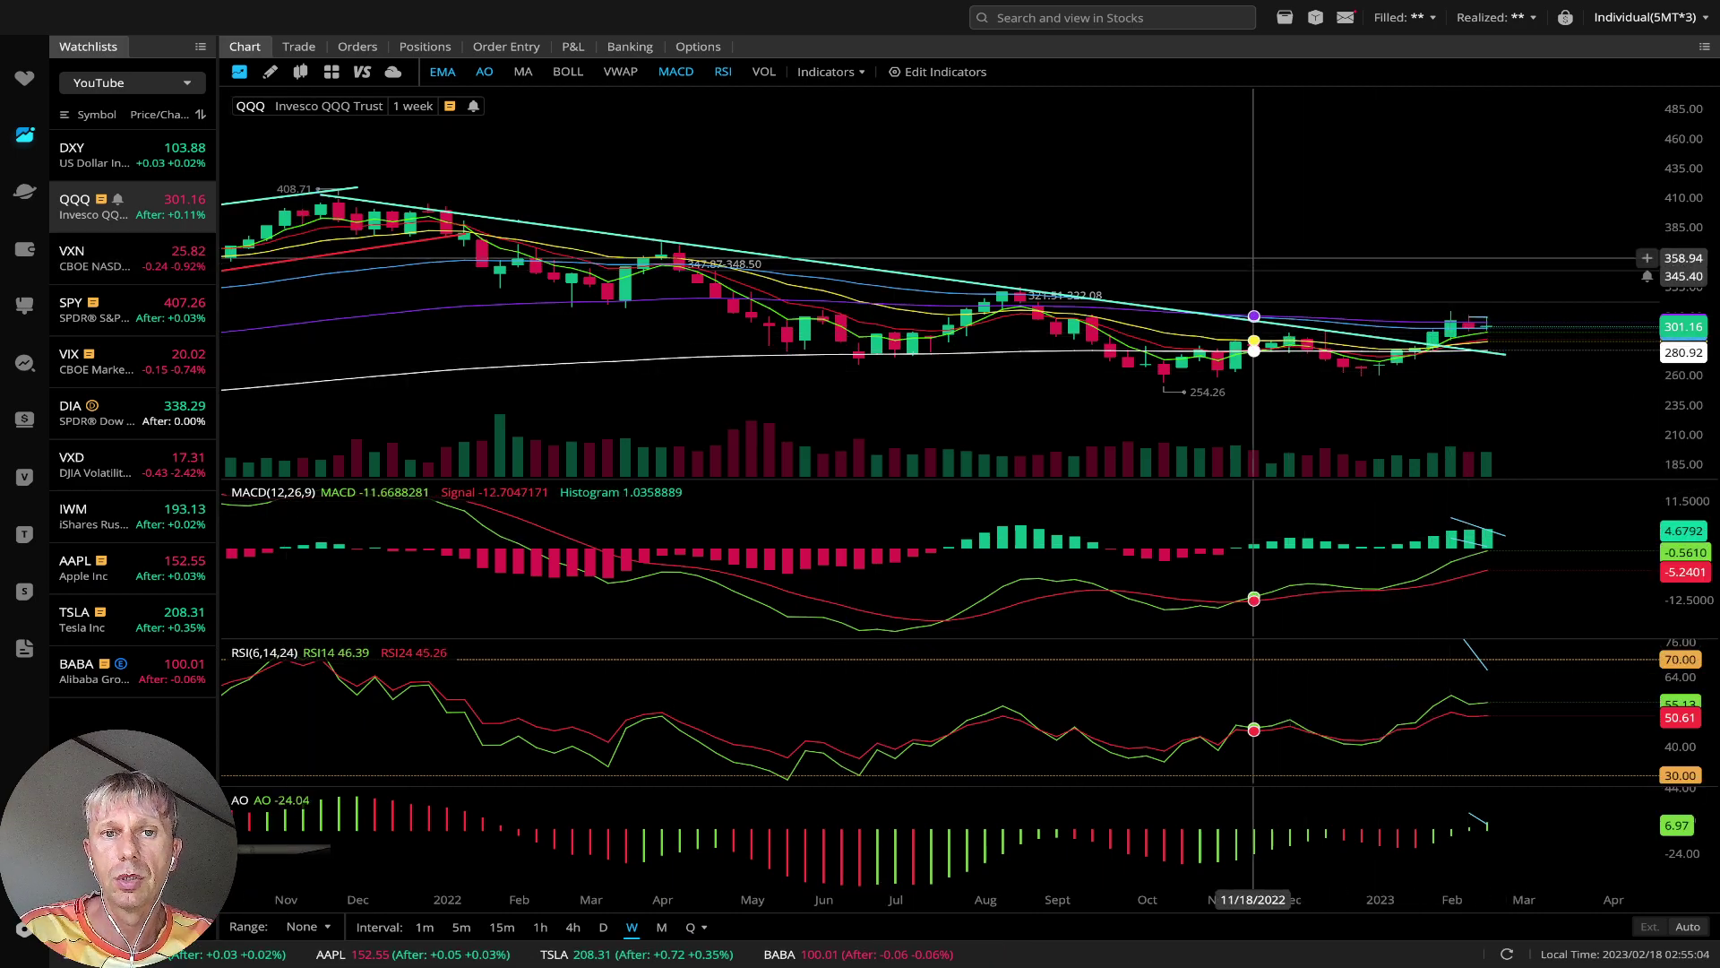
Inspect the long descending price trendline on the QQQ weekly chart
{"action": "scroll", "coordinate": [1255, 269], "scroll_direction": "up", "scroll_amount": 2}
{"action": "left_click", "coordinate": [944, 270]}
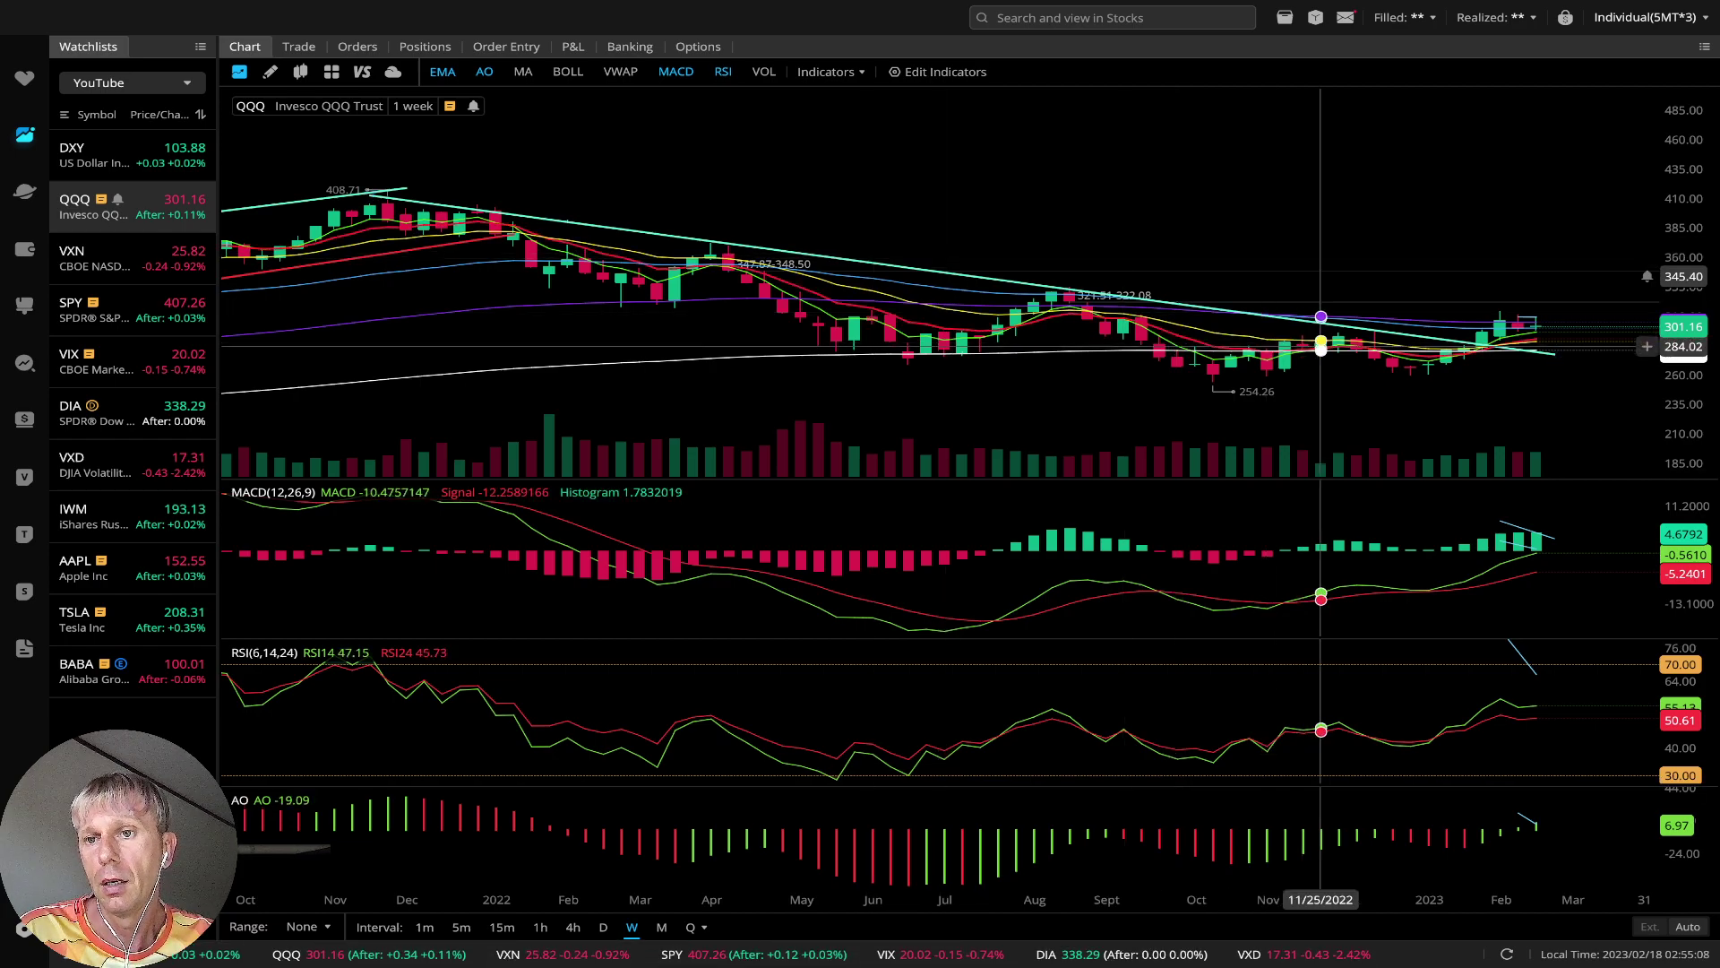
{"action": "left_click", "coordinate": [1535, 326]}
{"action": "left_click", "coordinate": [1552, 353]}
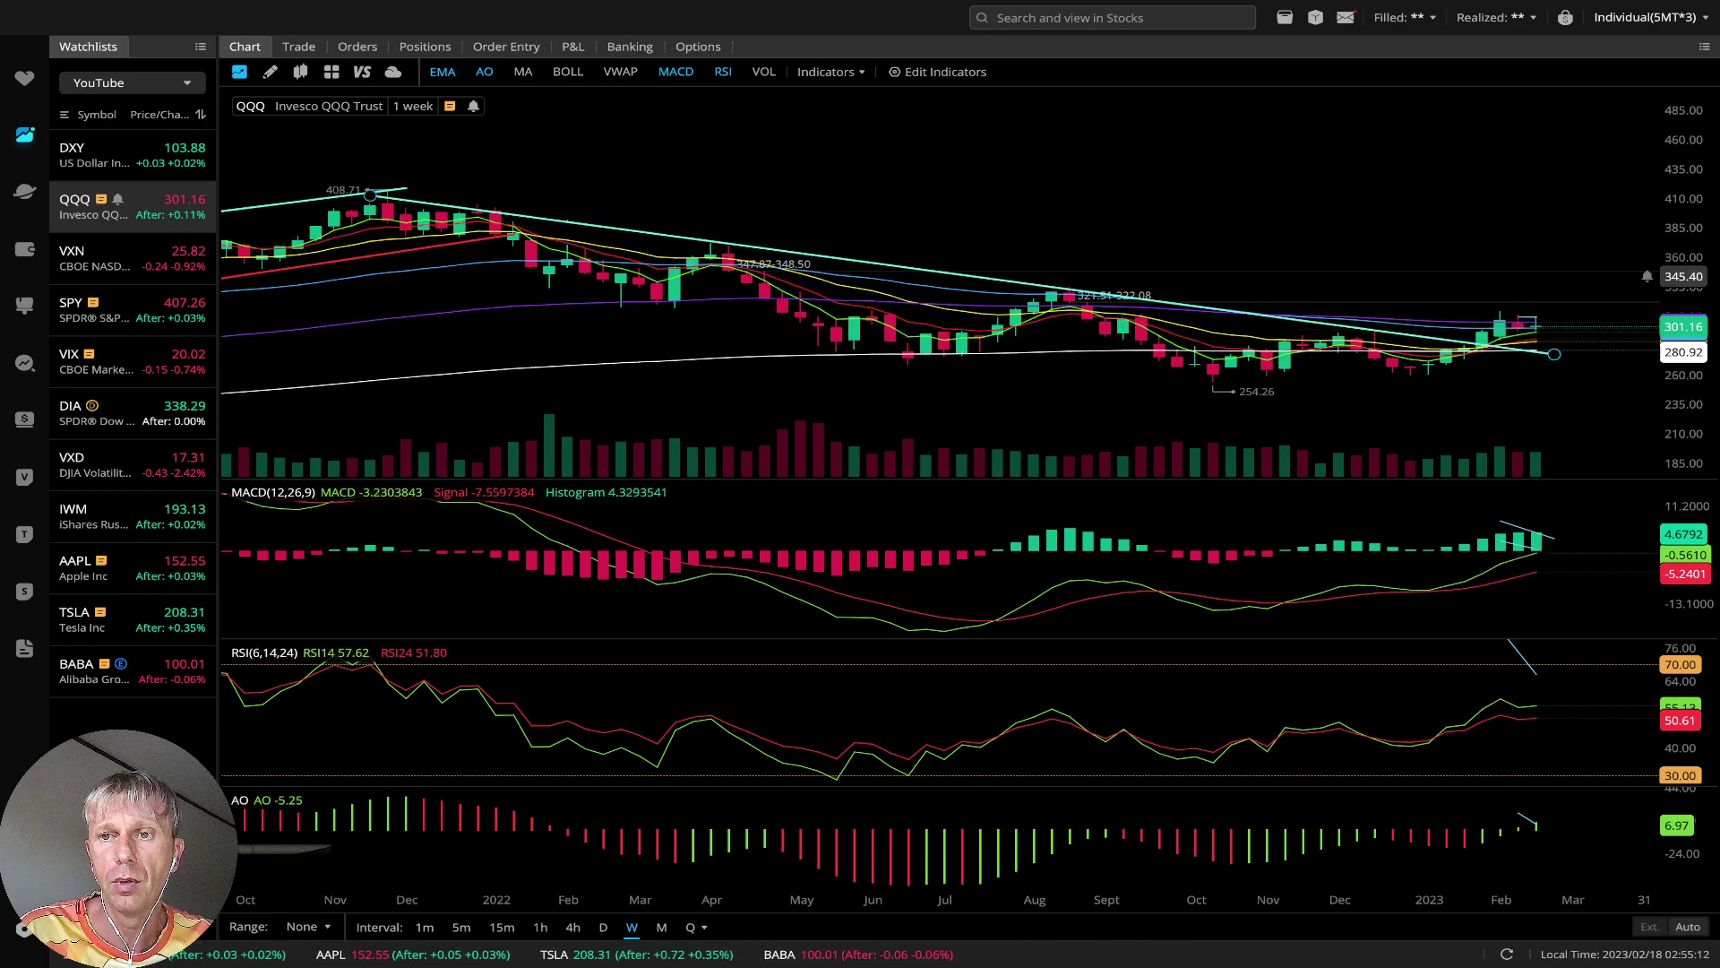
{"action": "left_click", "coordinate": [1553, 325]}
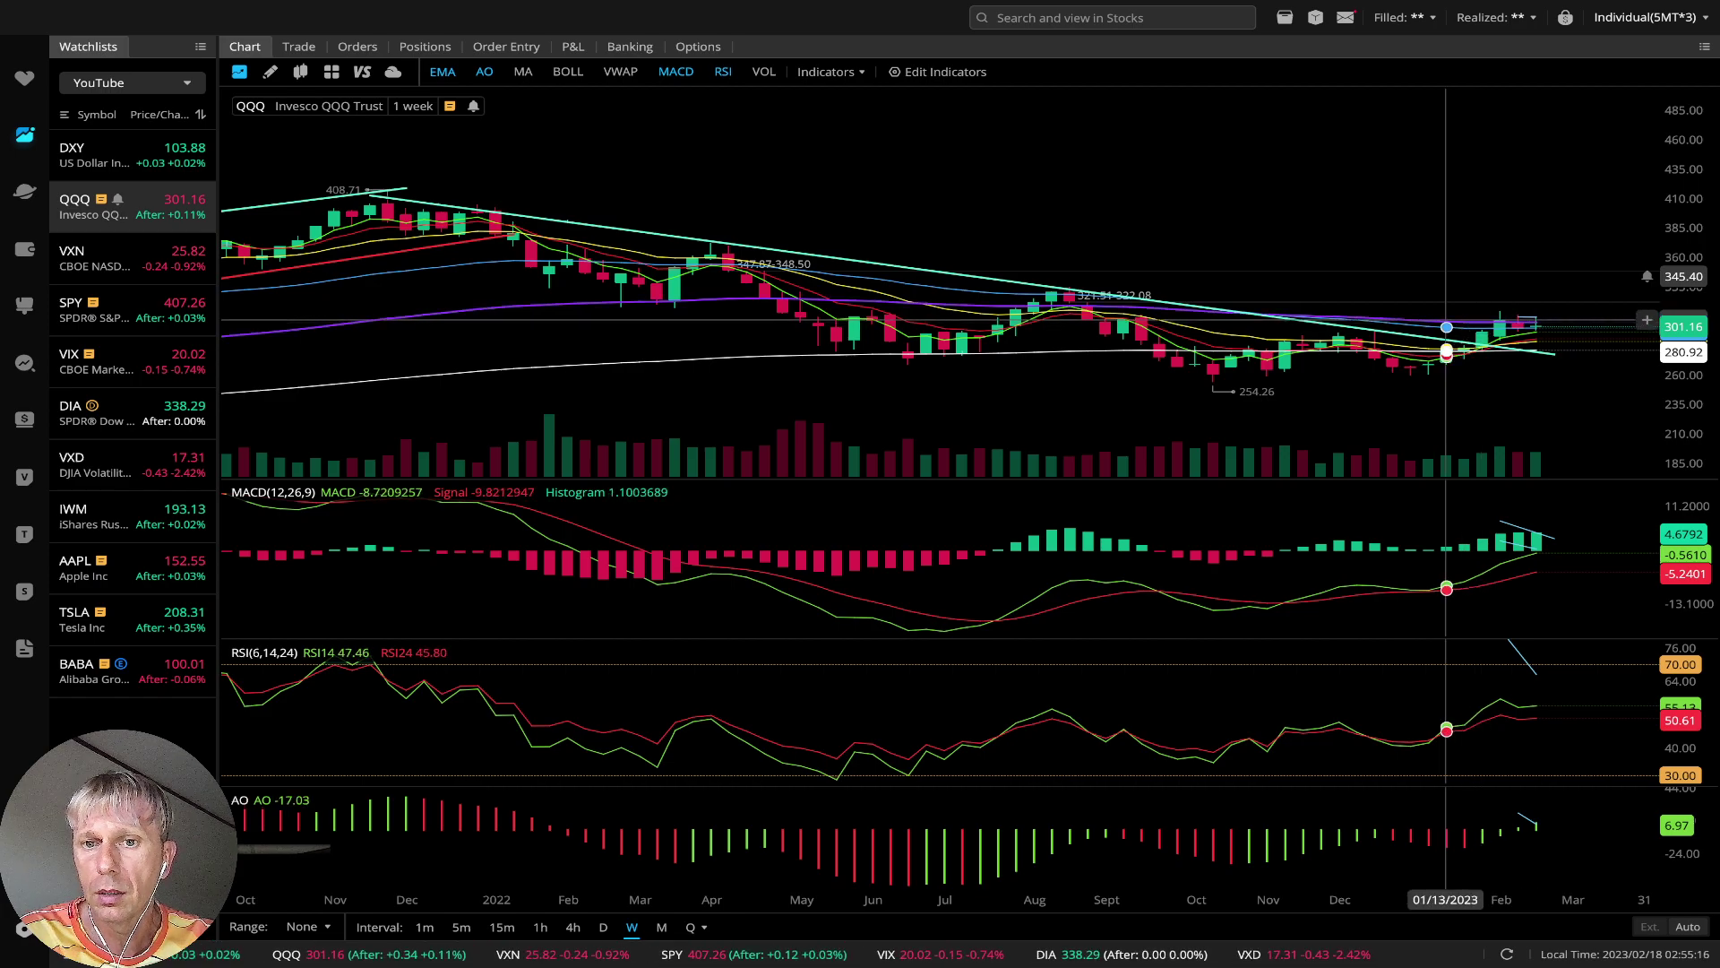
Zoom and pan QQQ, finish the MACD-pane trendline, and switch to daily candles
{"action": "left_click", "coordinate": [959, 453]}
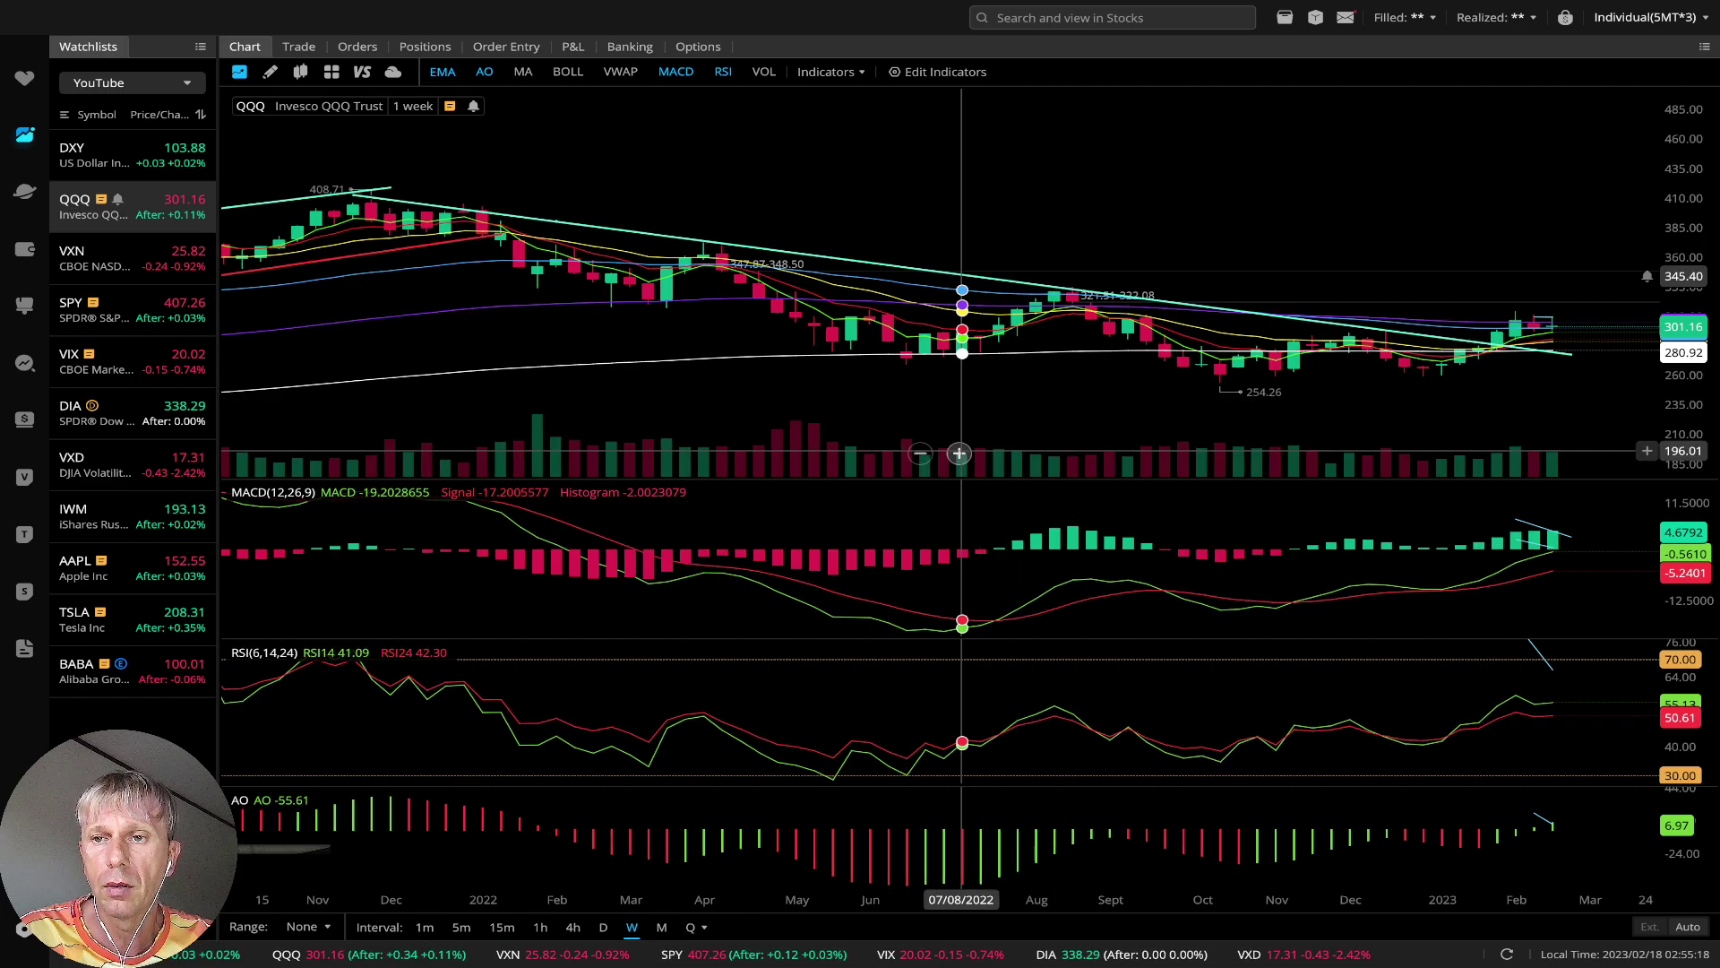
{"action": "left_click", "coordinate": [959, 452]}
{"action": "left_click_drag", "start_coordinate": [1463, 202], "coordinate": [1242, 191]}
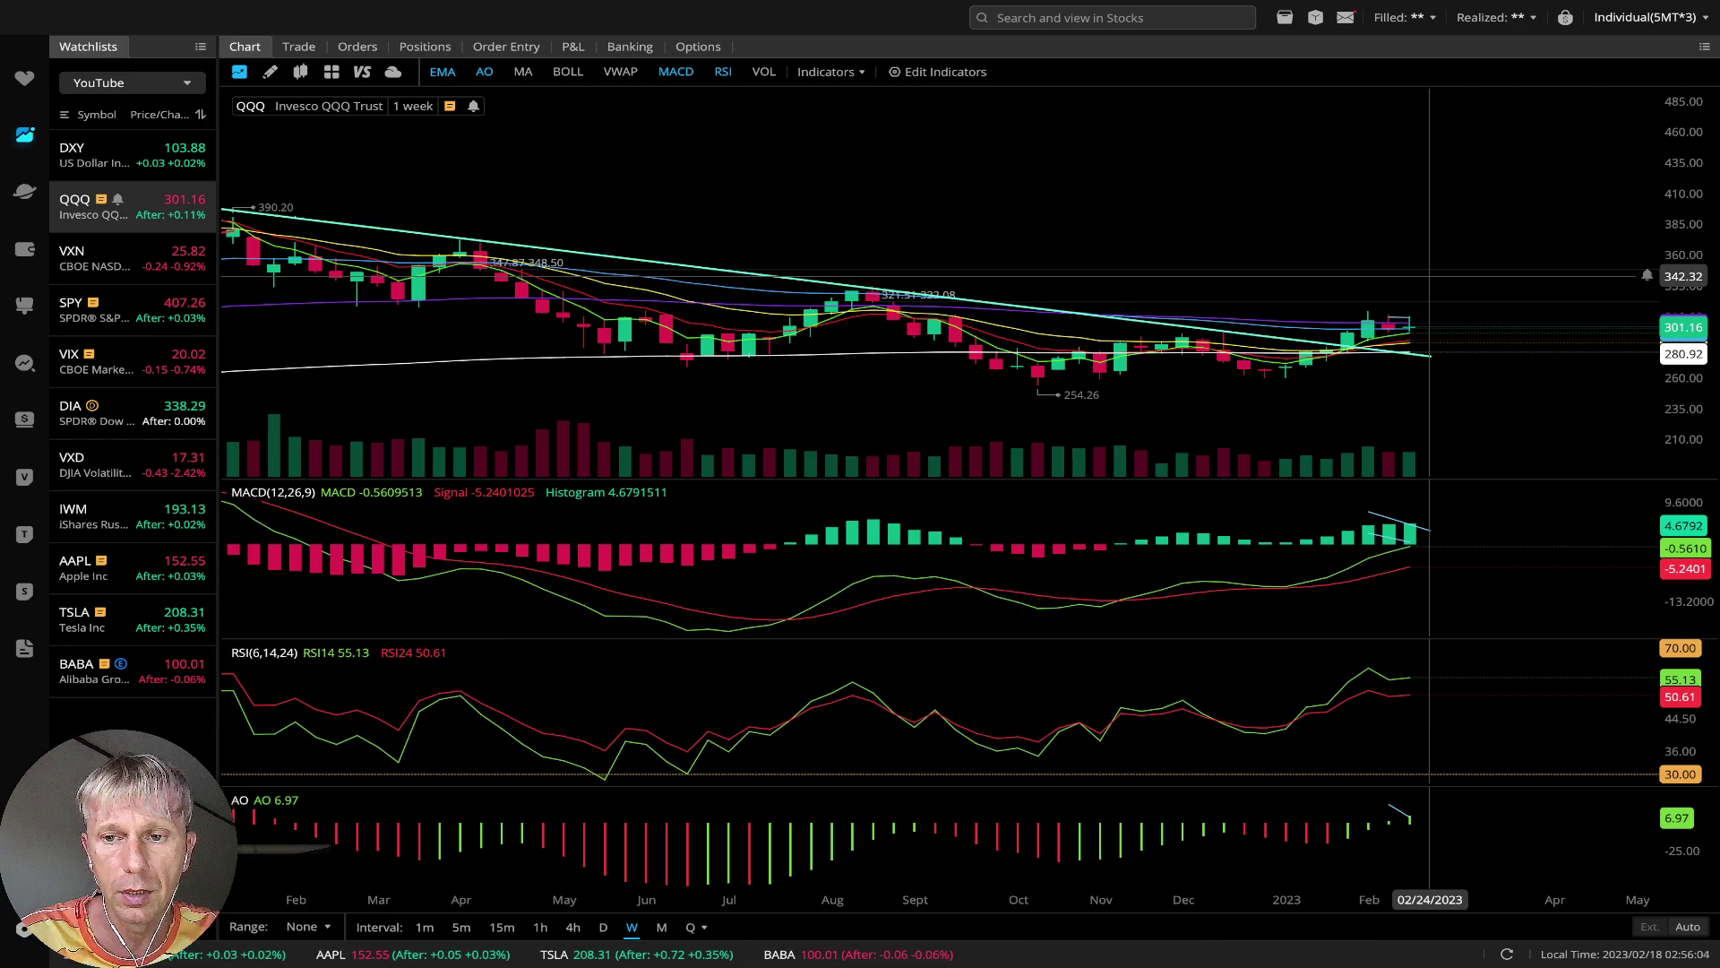
{"action": "left_click", "coordinate": [1430, 530]}
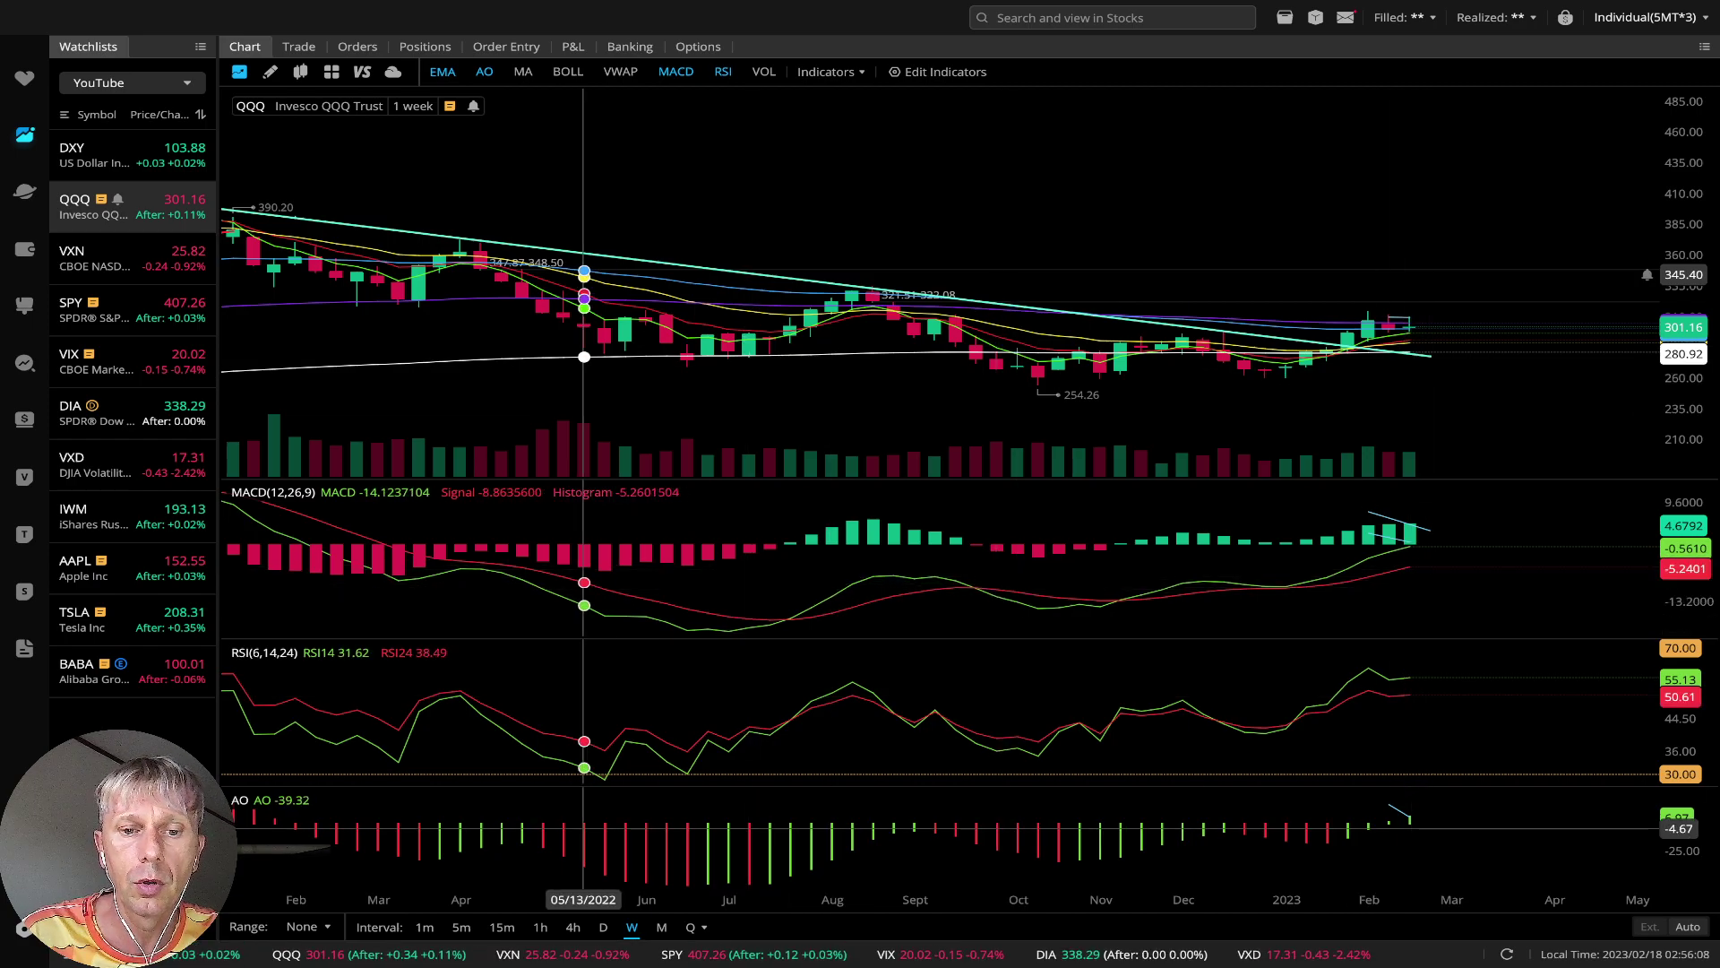
{"action": "key", "text": "d"}
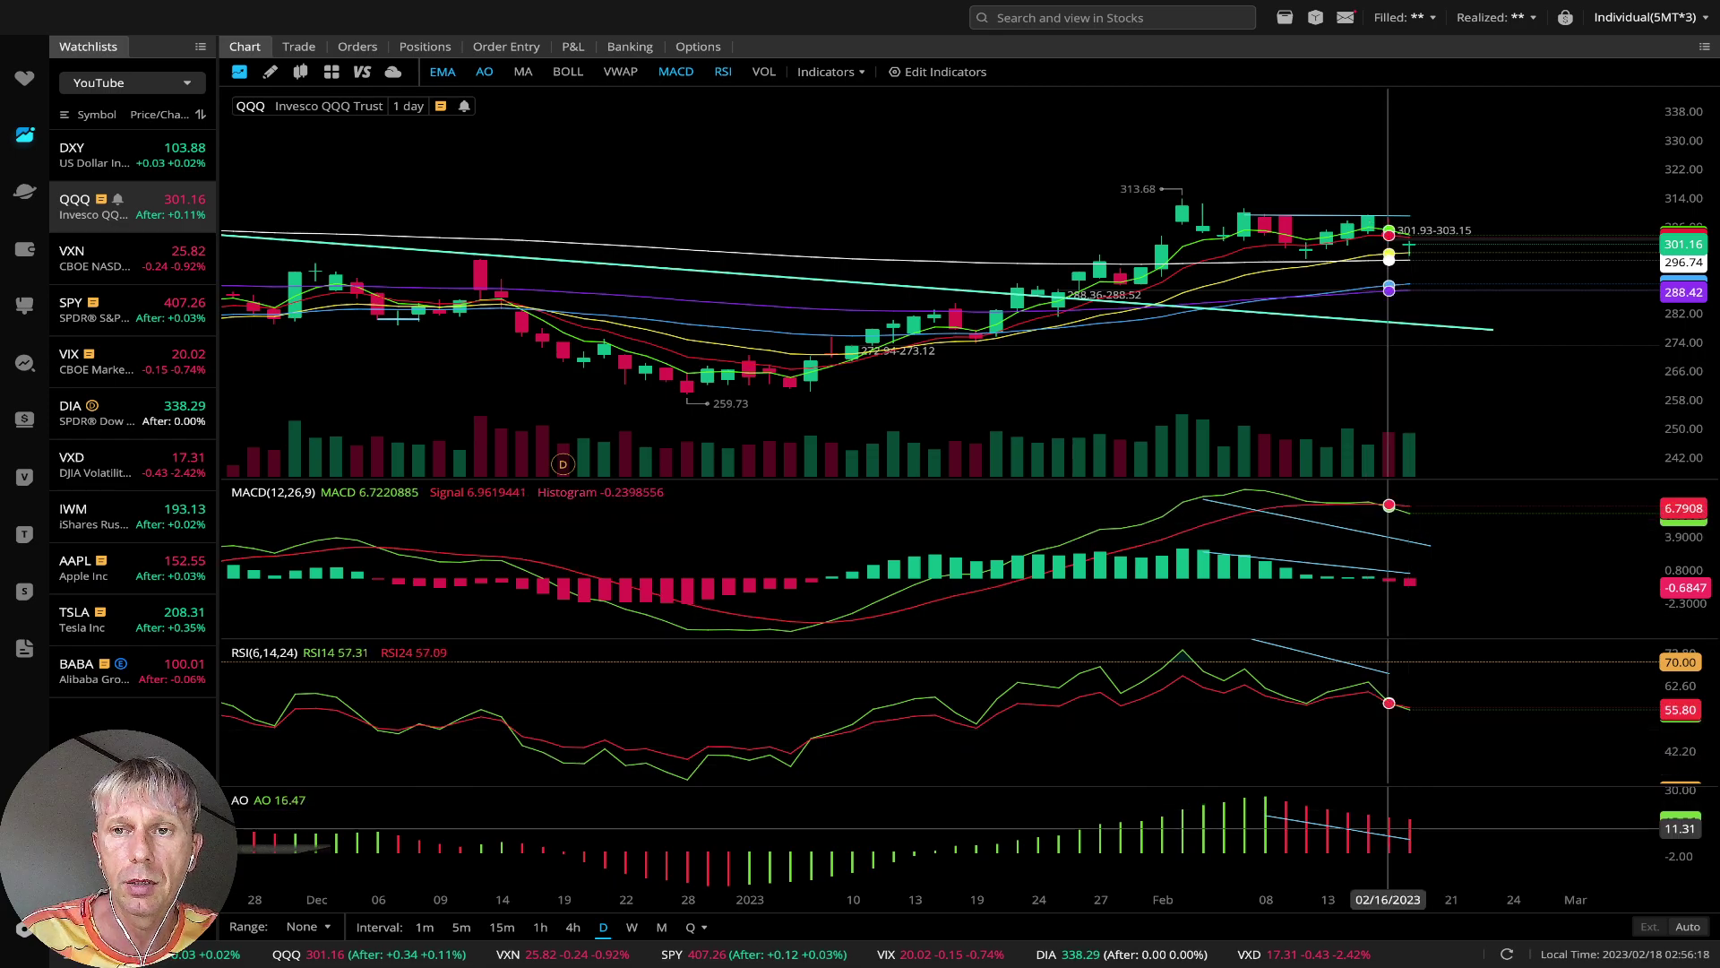
Glance at the VXN weekly chart, then load the SPY daily chart
{"action": "key", "text": "Down"}
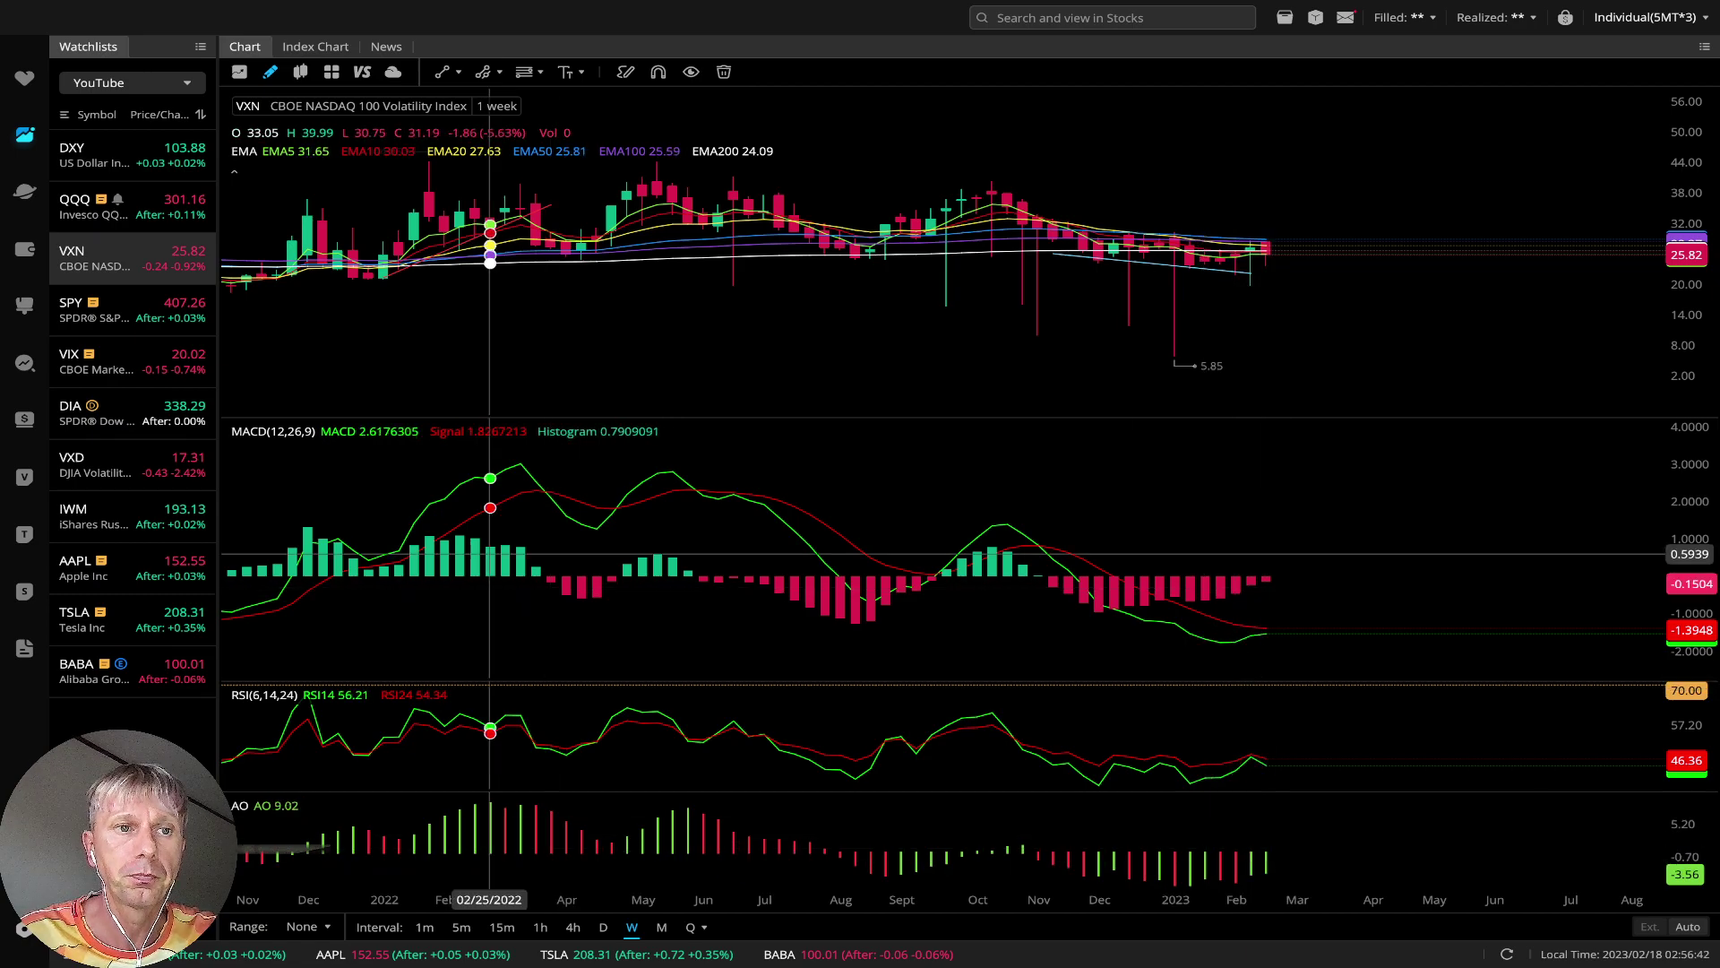
{"action": "left_click", "coordinate": [133, 310]}
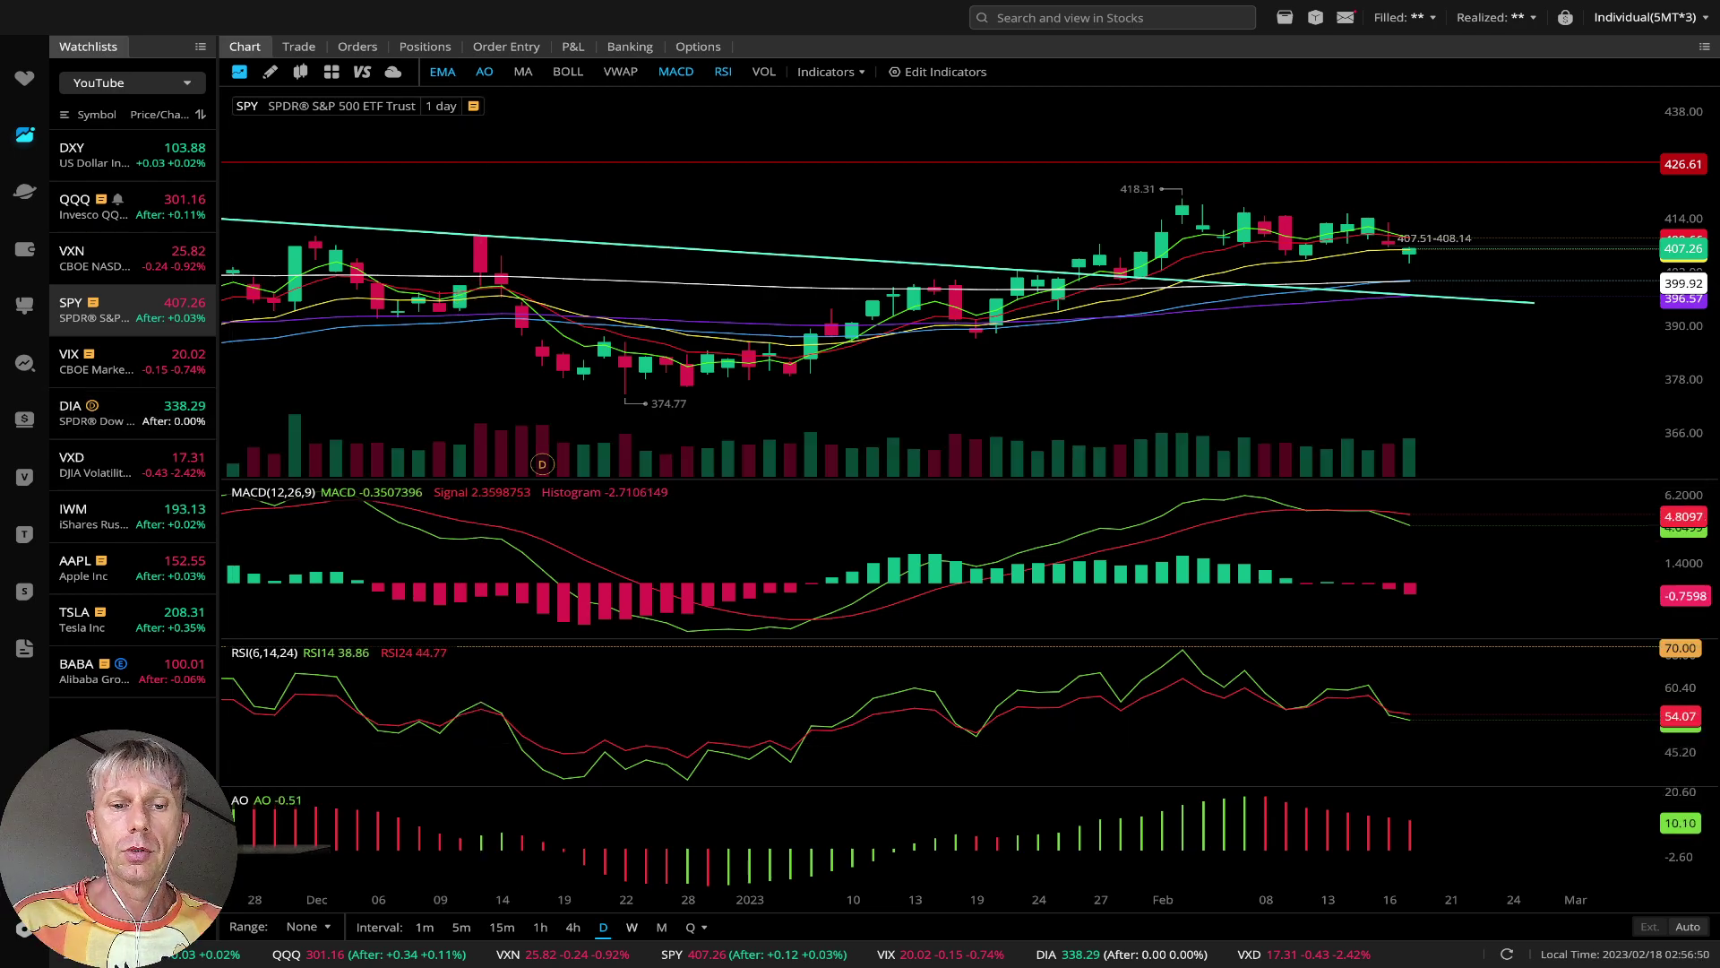
Review SPY weekly with its cyan descending trendline, then move on to VIX
{"action": "left_click", "coordinate": [632, 926]}
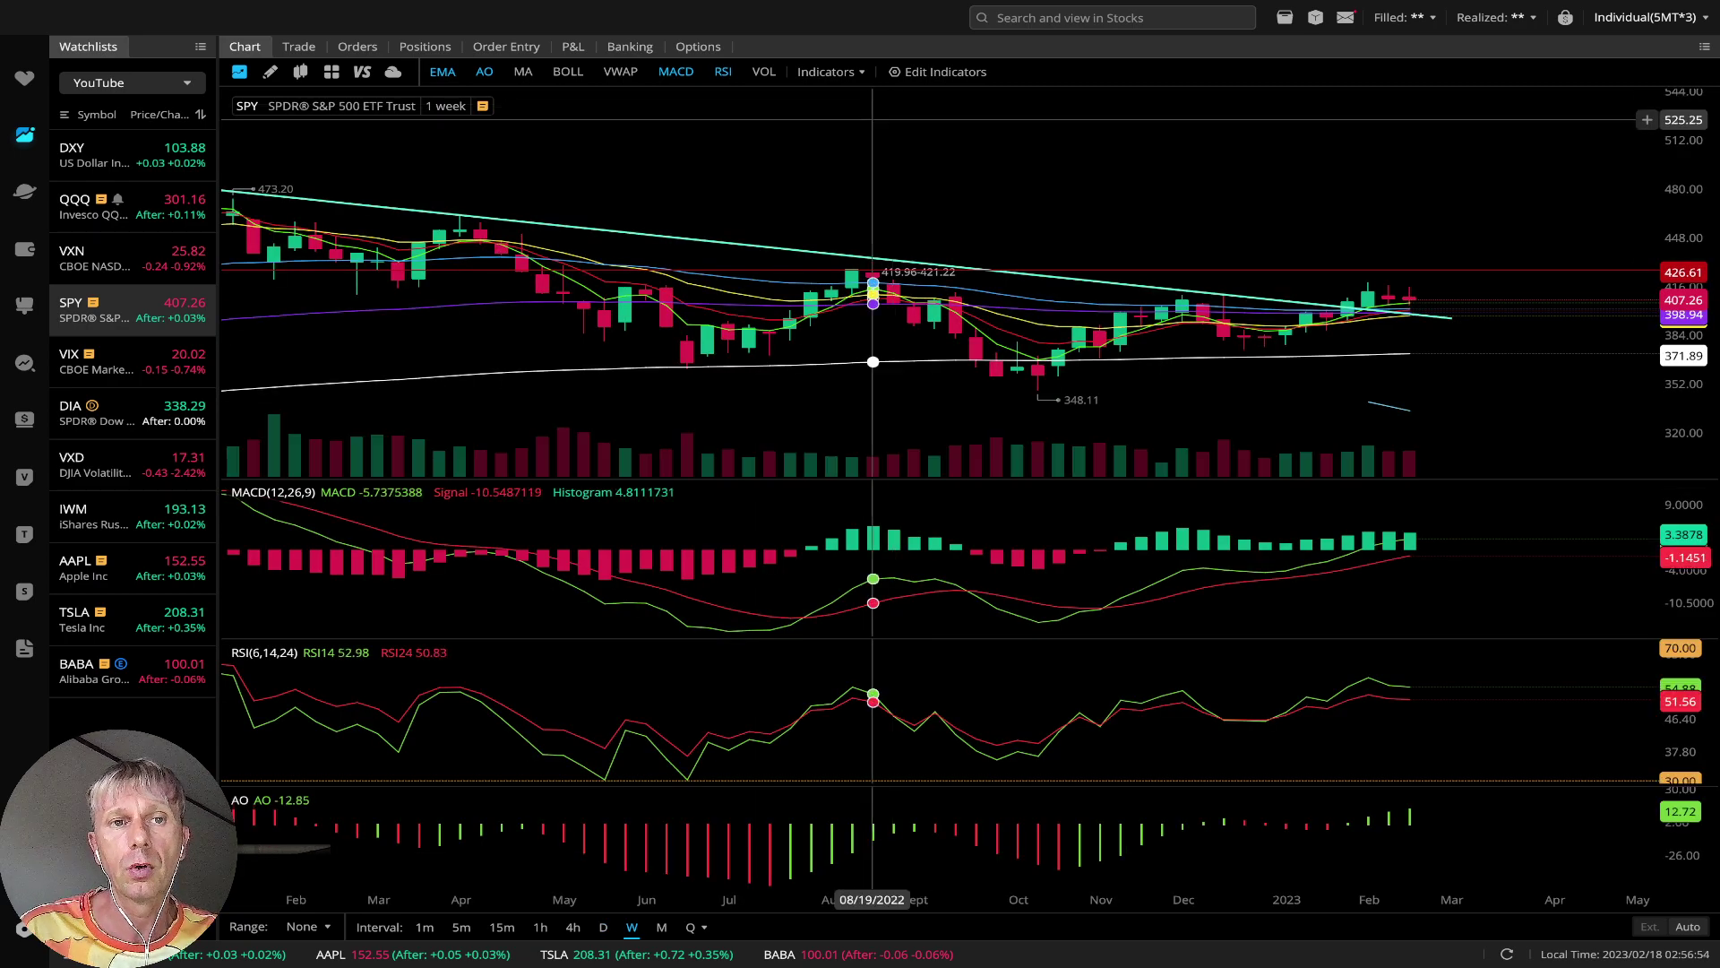
{"action": "left_click_drag", "start_coordinate": [790, 193], "coordinate": [887, 193]}
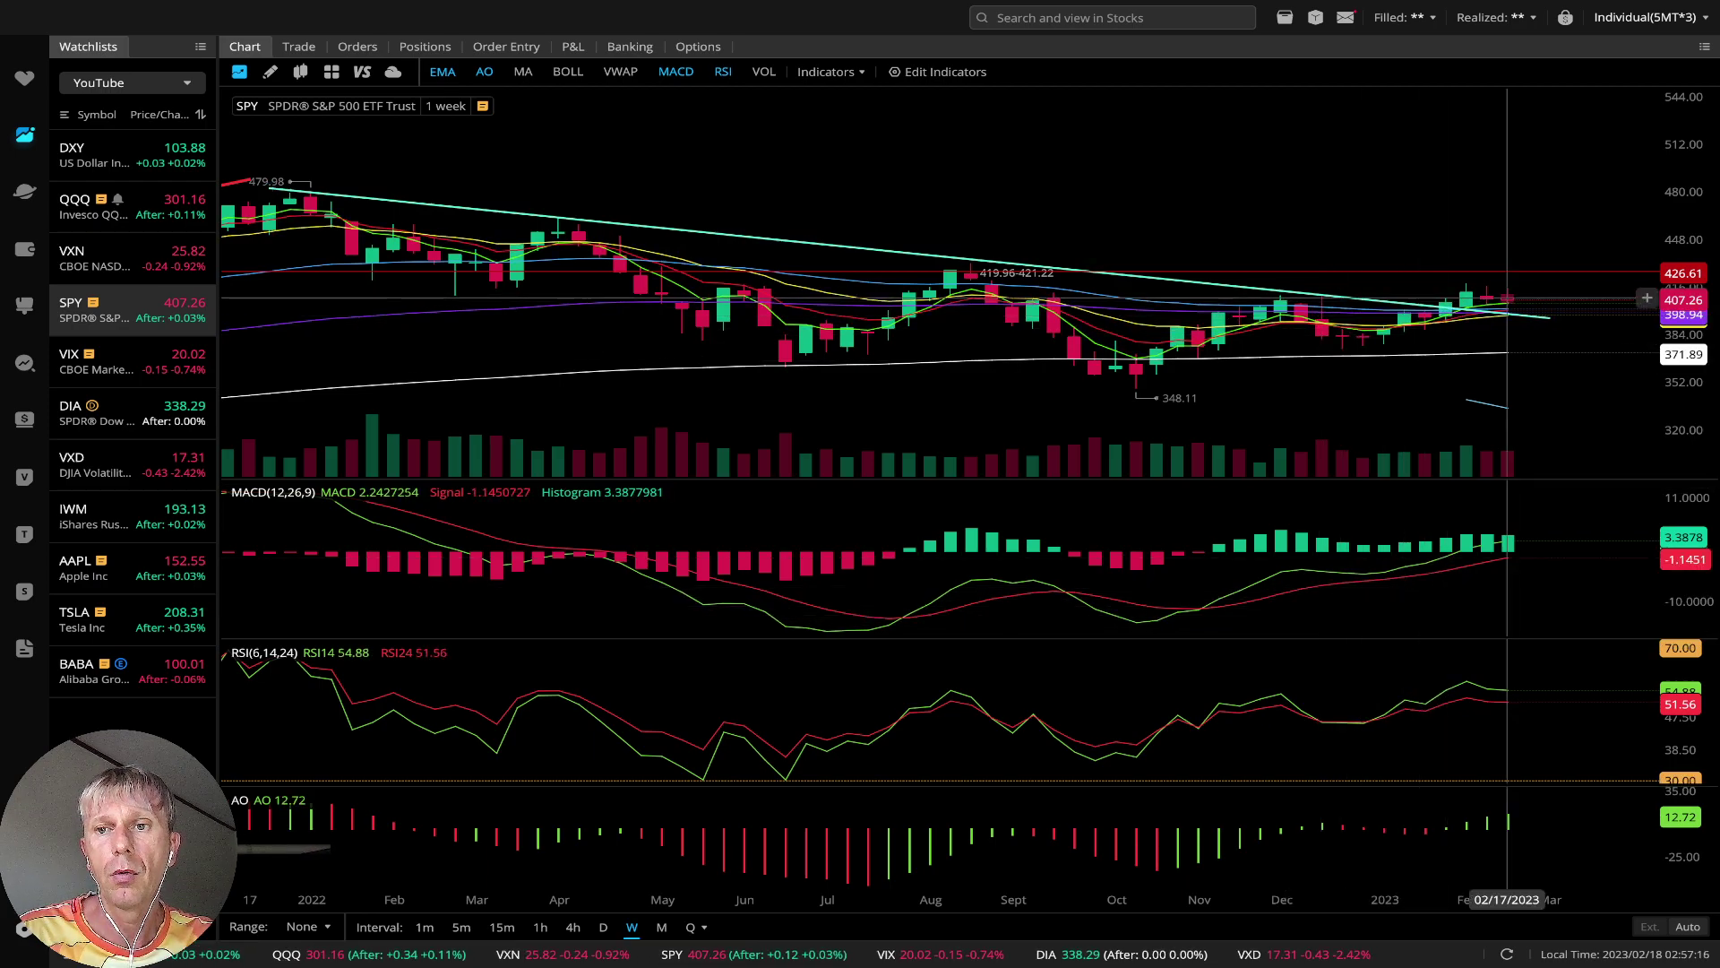
{"action": "left_click", "coordinate": [1549, 317]}
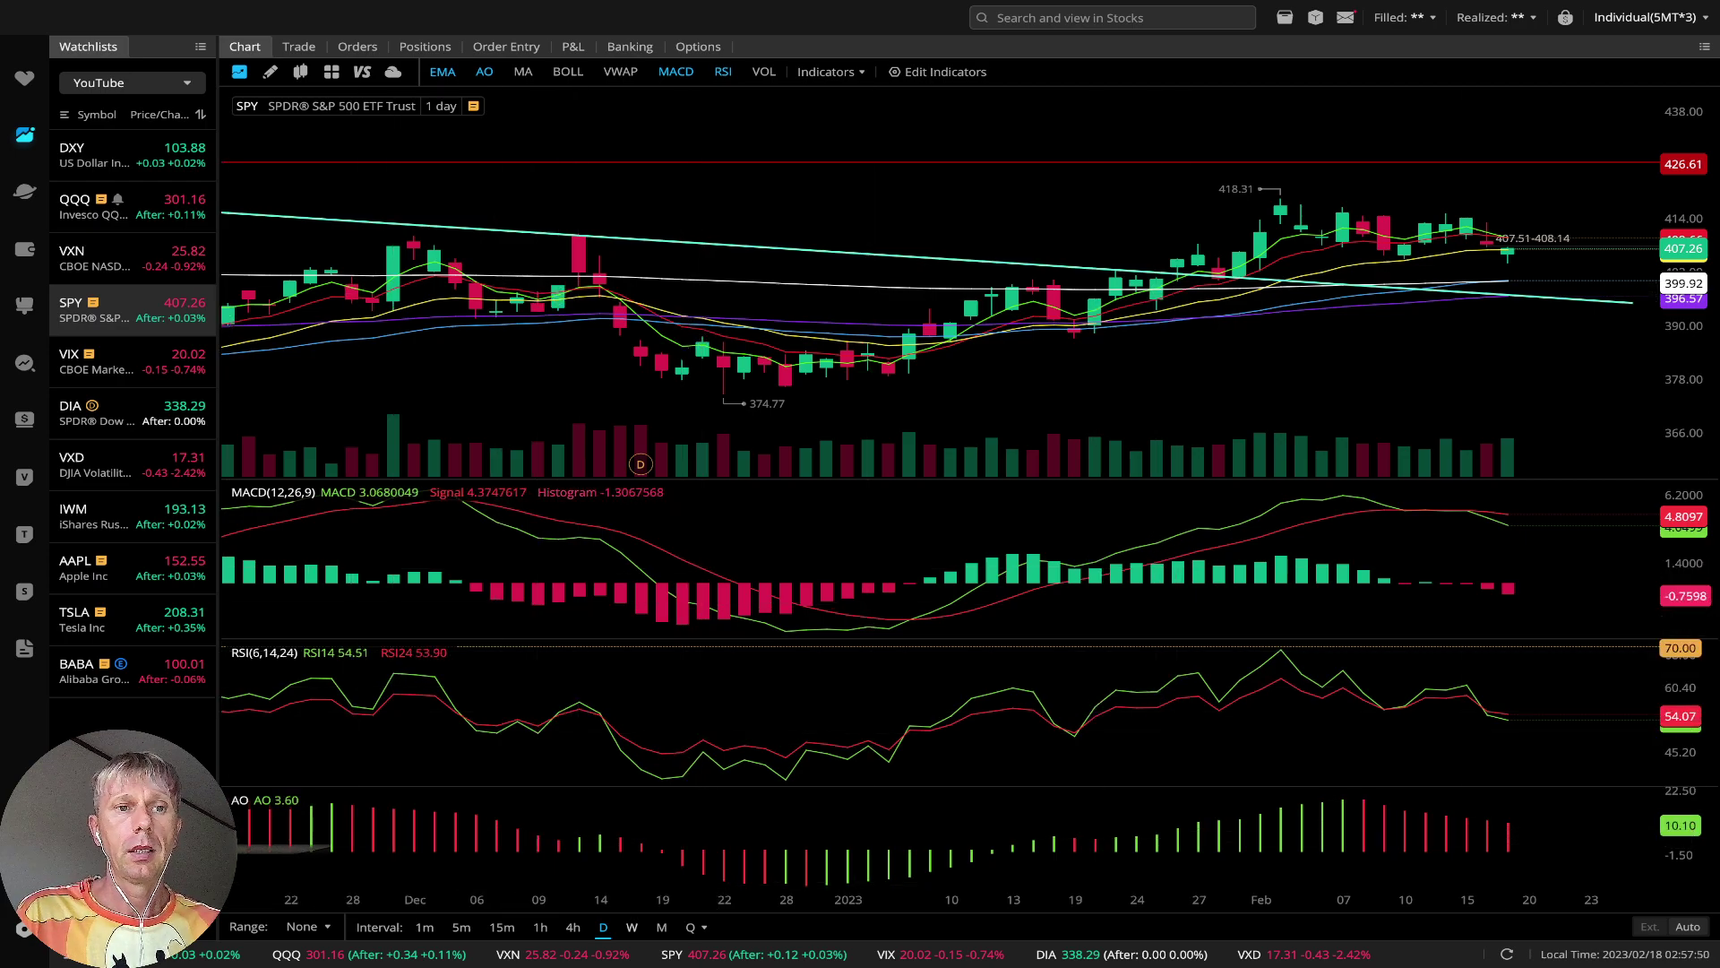
{"action": "key", "text": "Down"}
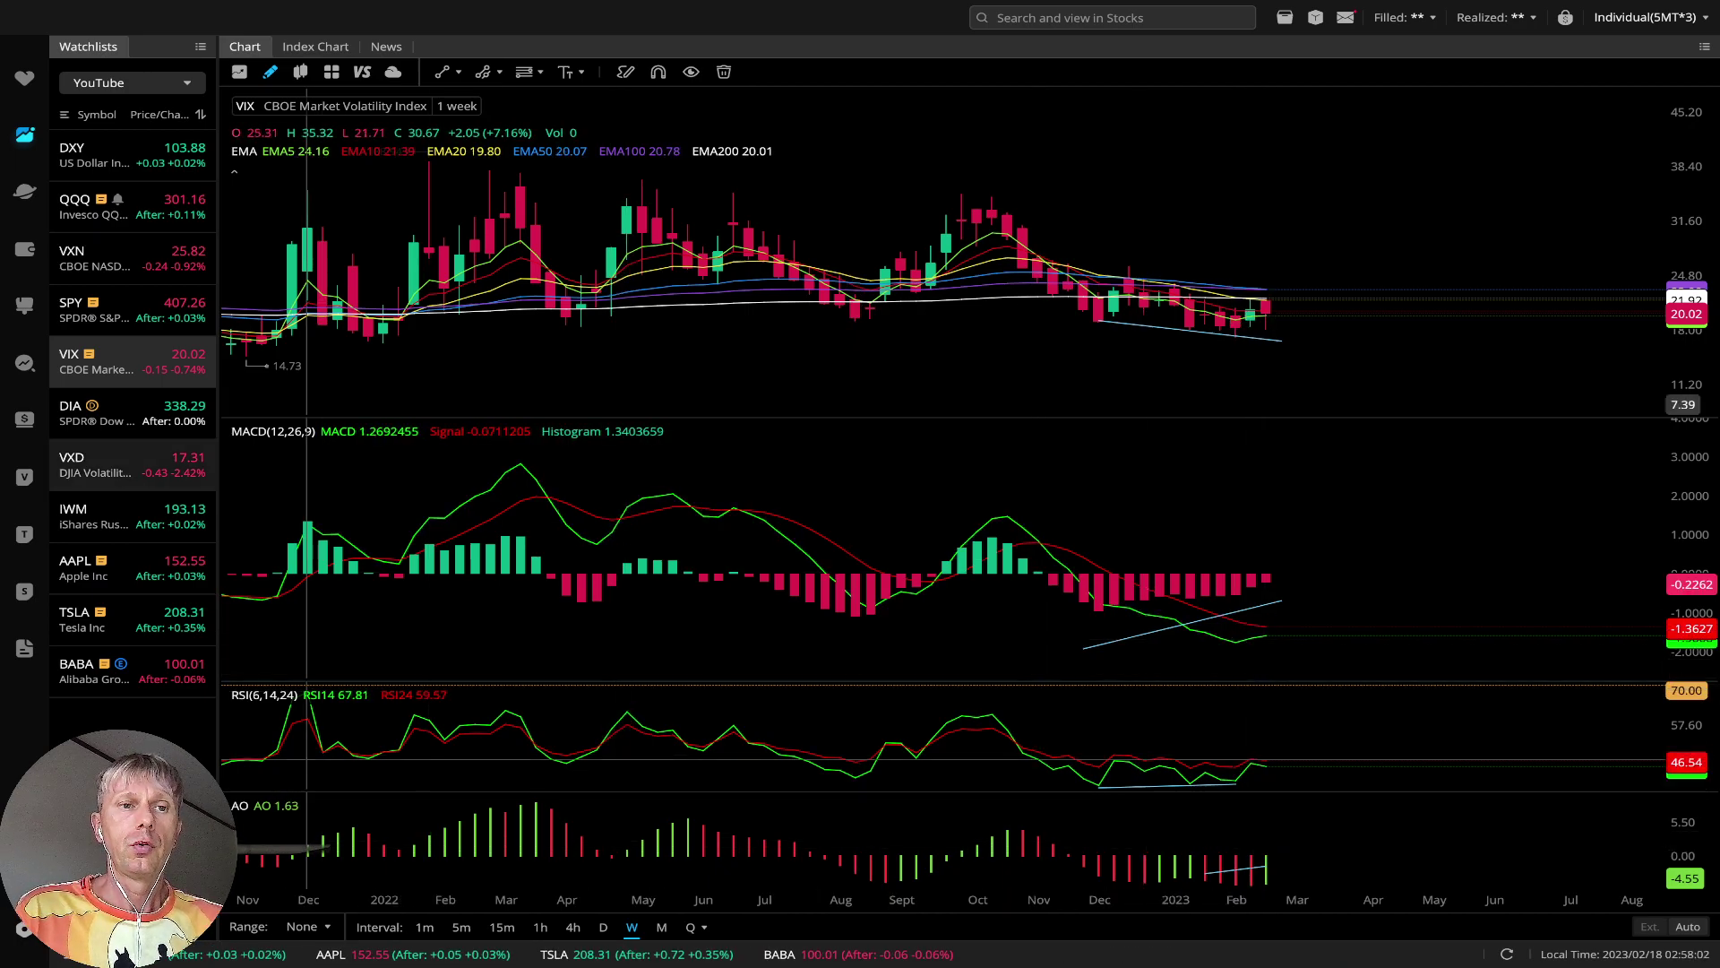
Open DIA and switch its chart from weekly to daily candles
{"action": "left_click", "coordinate": [126, 412]}
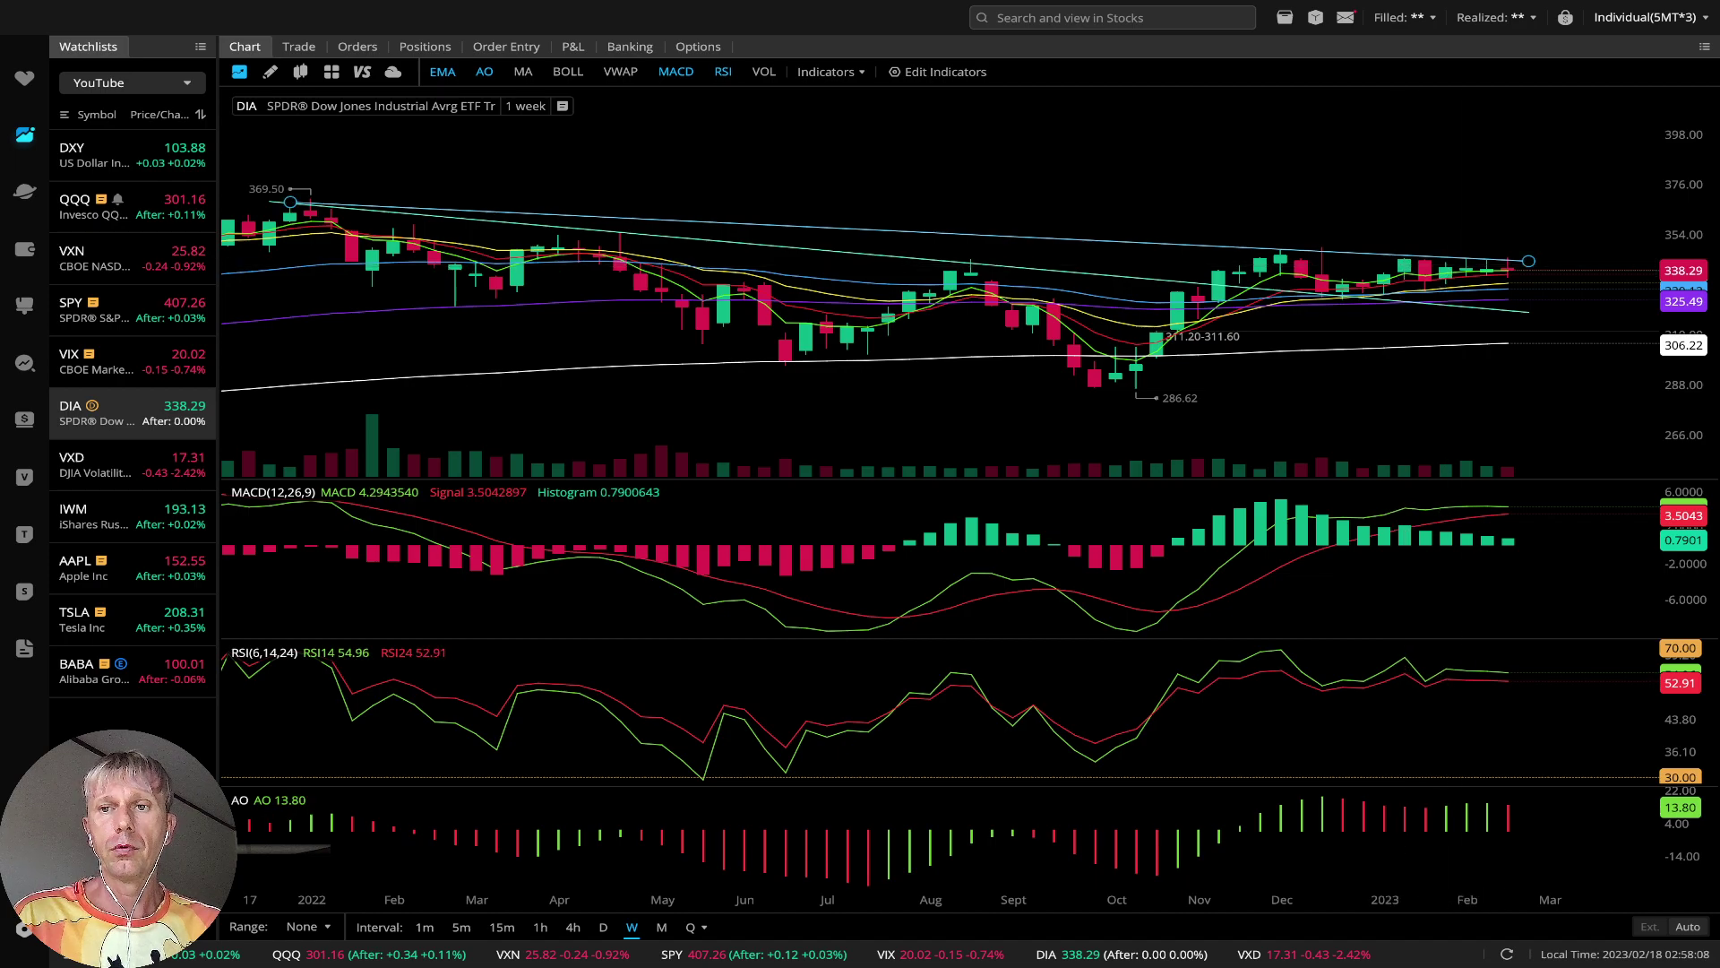
{"action": "scroll", "coordinate": [1483, 242], "scroll_direction": "left", "scroll_amount": 2}
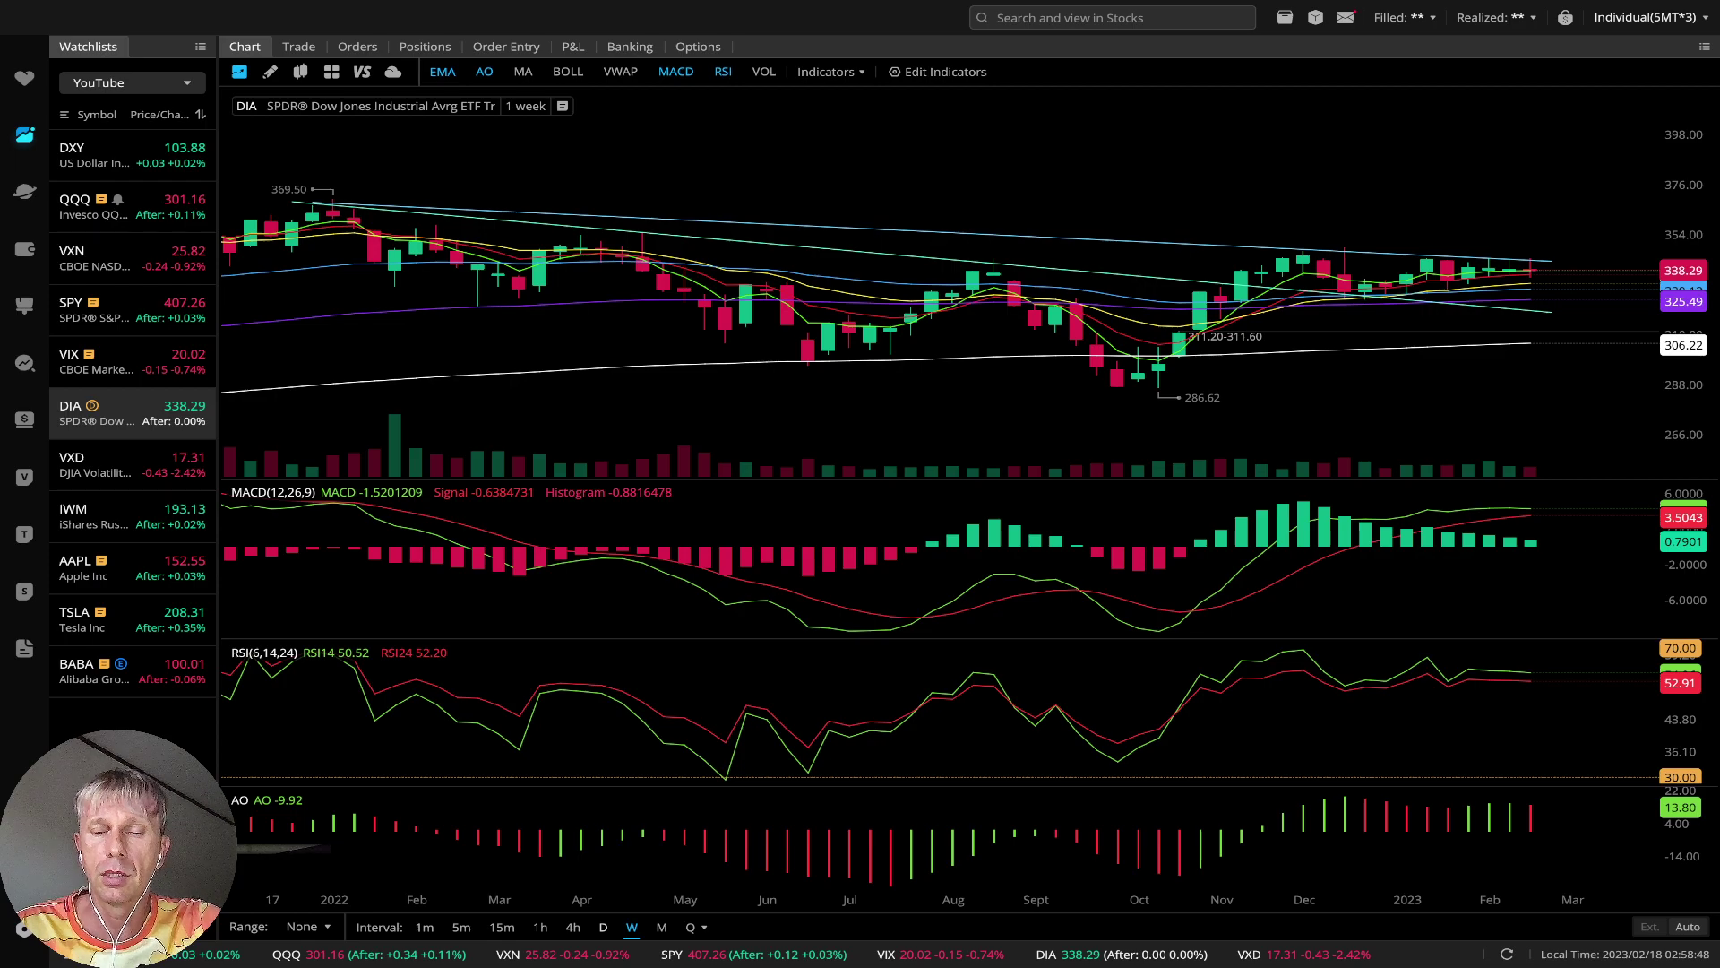
{"action": "left_click", "coordinate": [603, 926]}
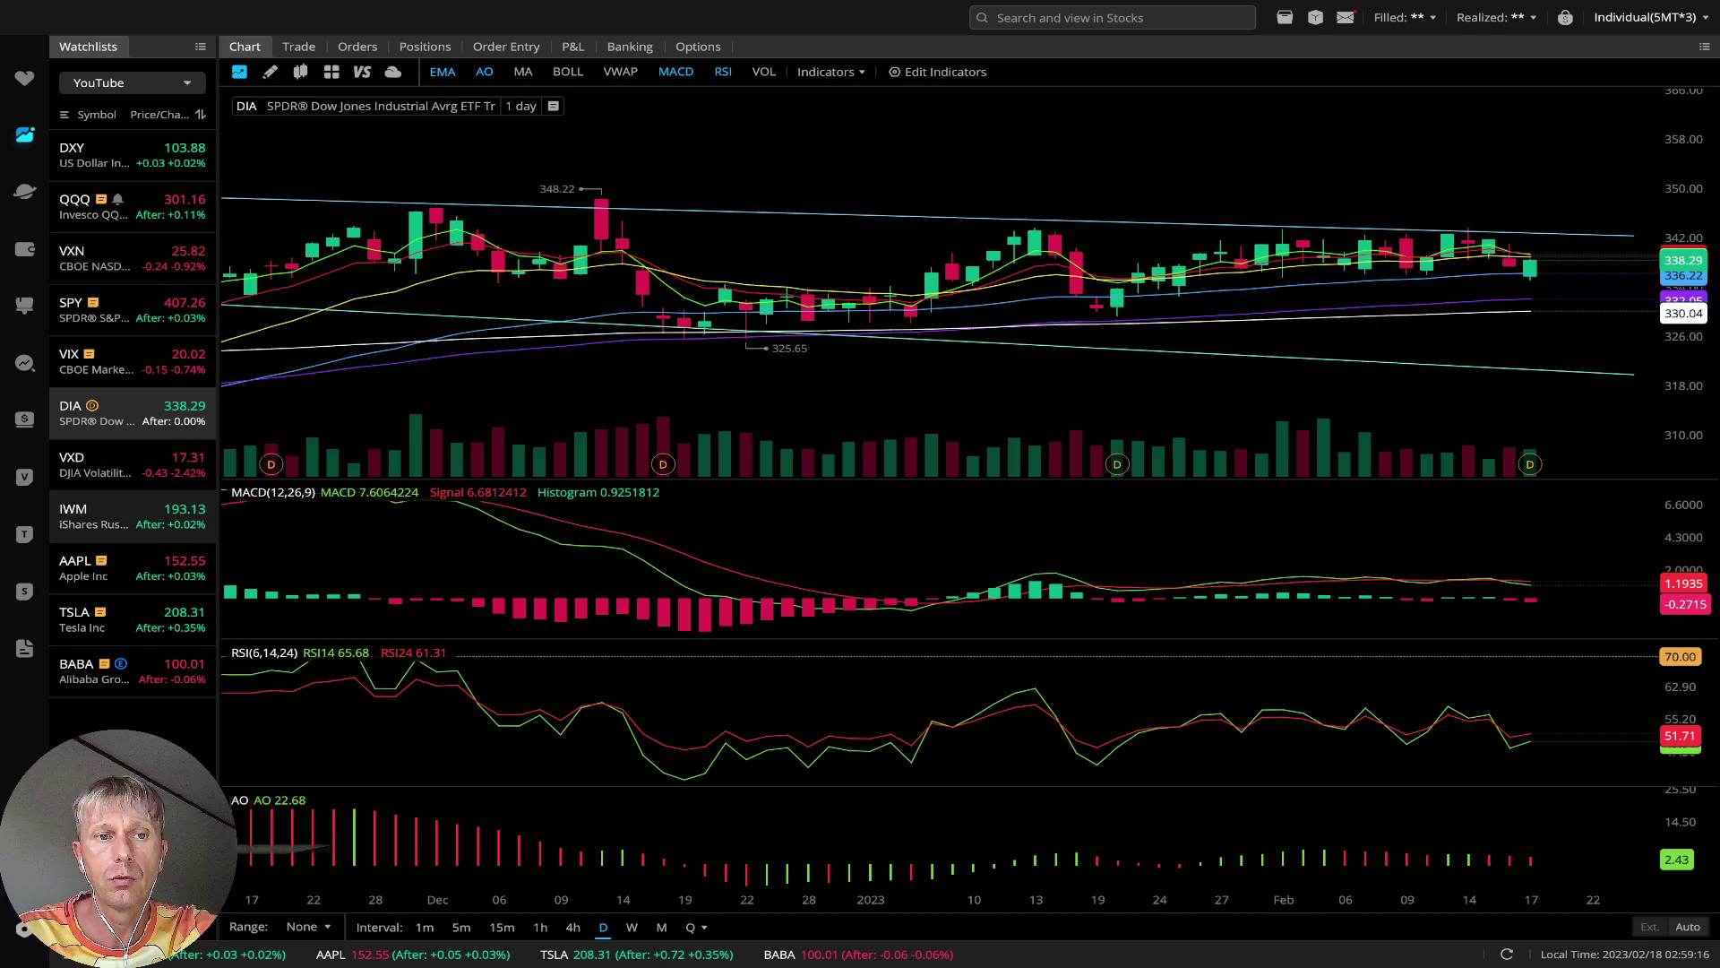
Open VXD, briefly view DIA on weekly candles, then reopen VXD
{"action": "left_click", "coordinate": [126, 464]}
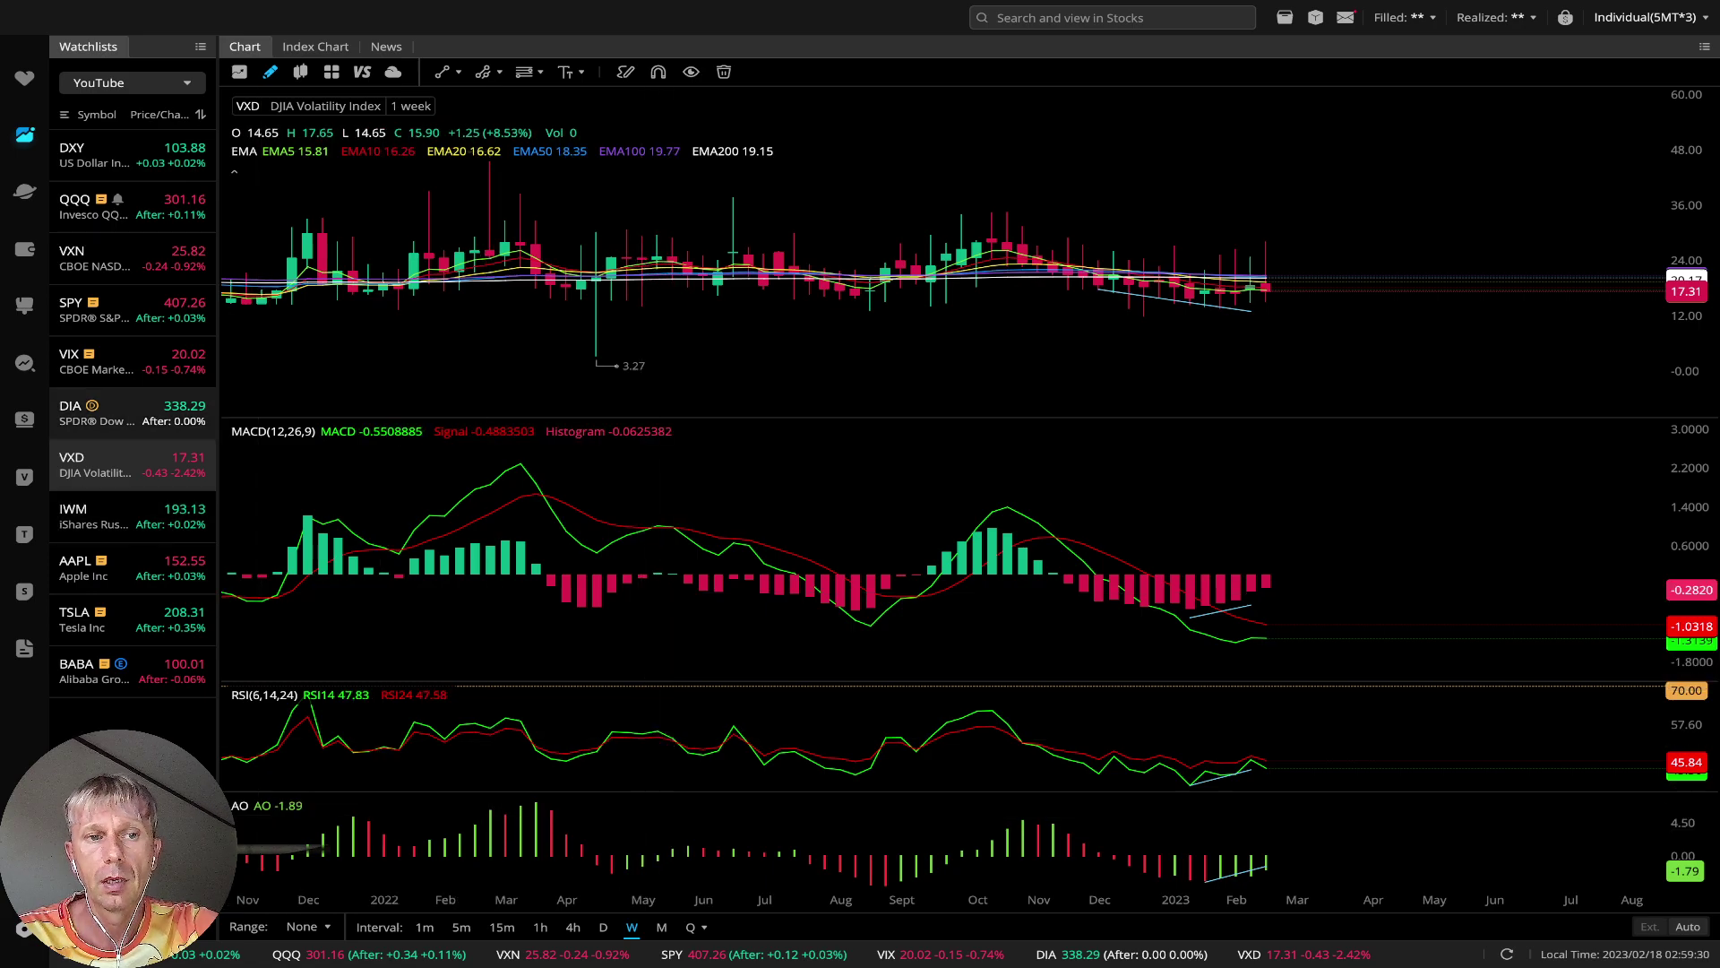
{"action": "left_click", "coordinate": [132, 413]}
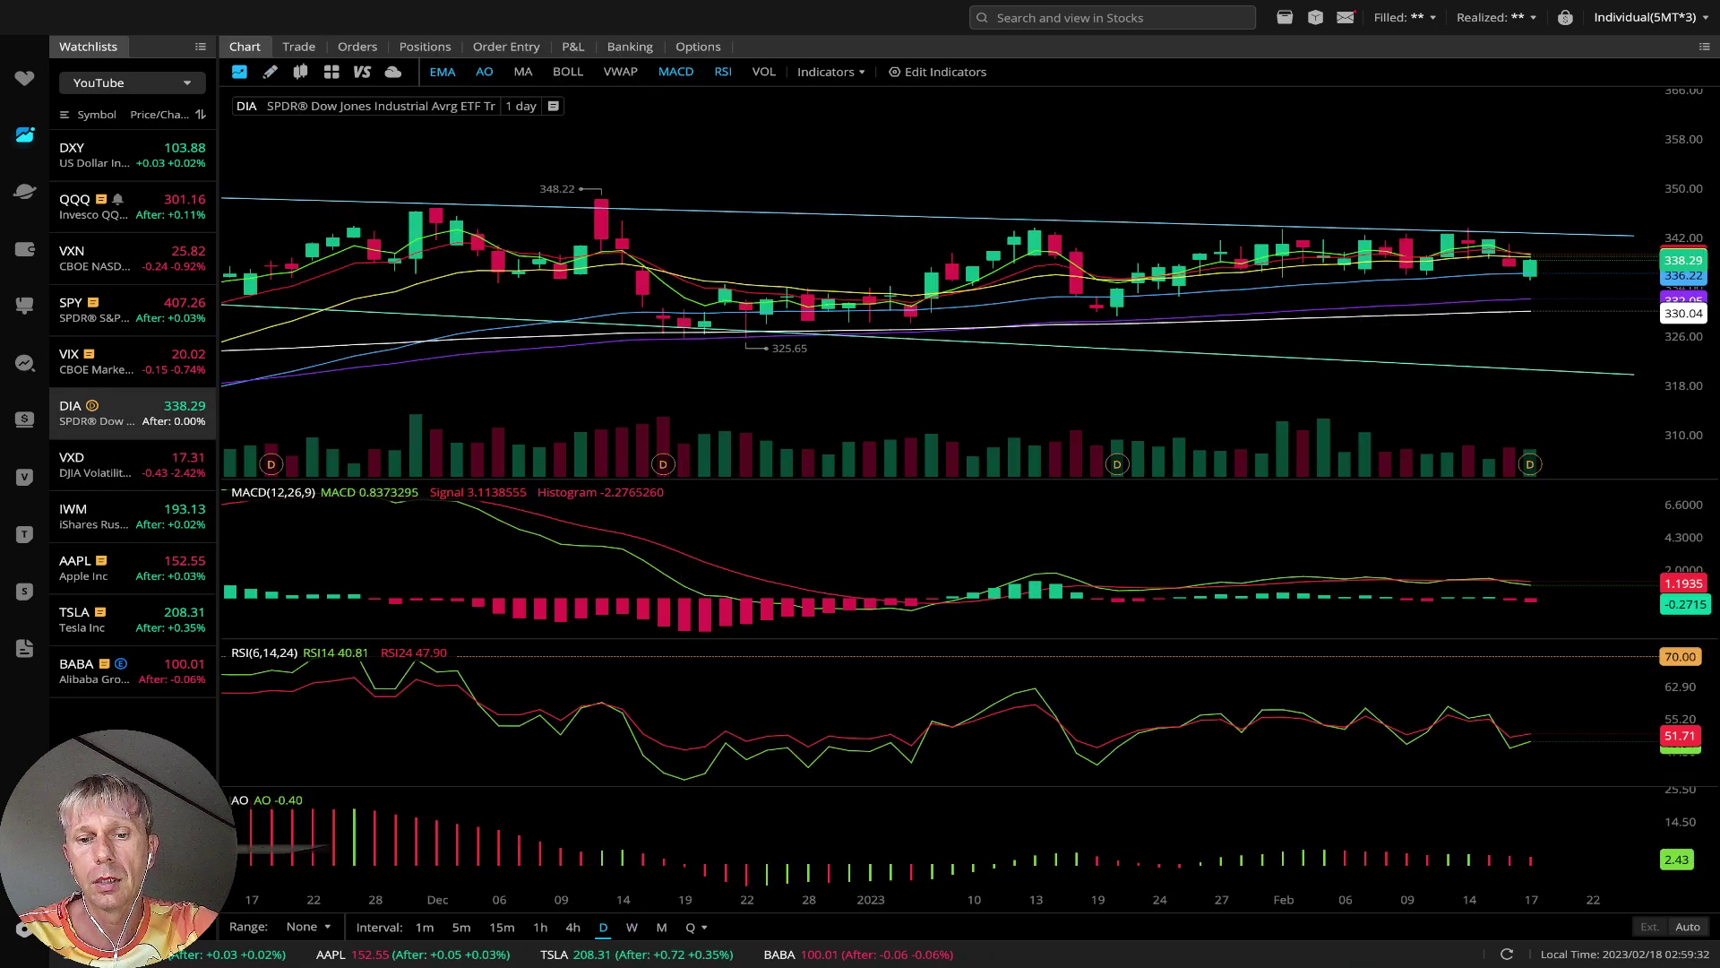
{"action": "left_click", "coordinate": [631, 926]}
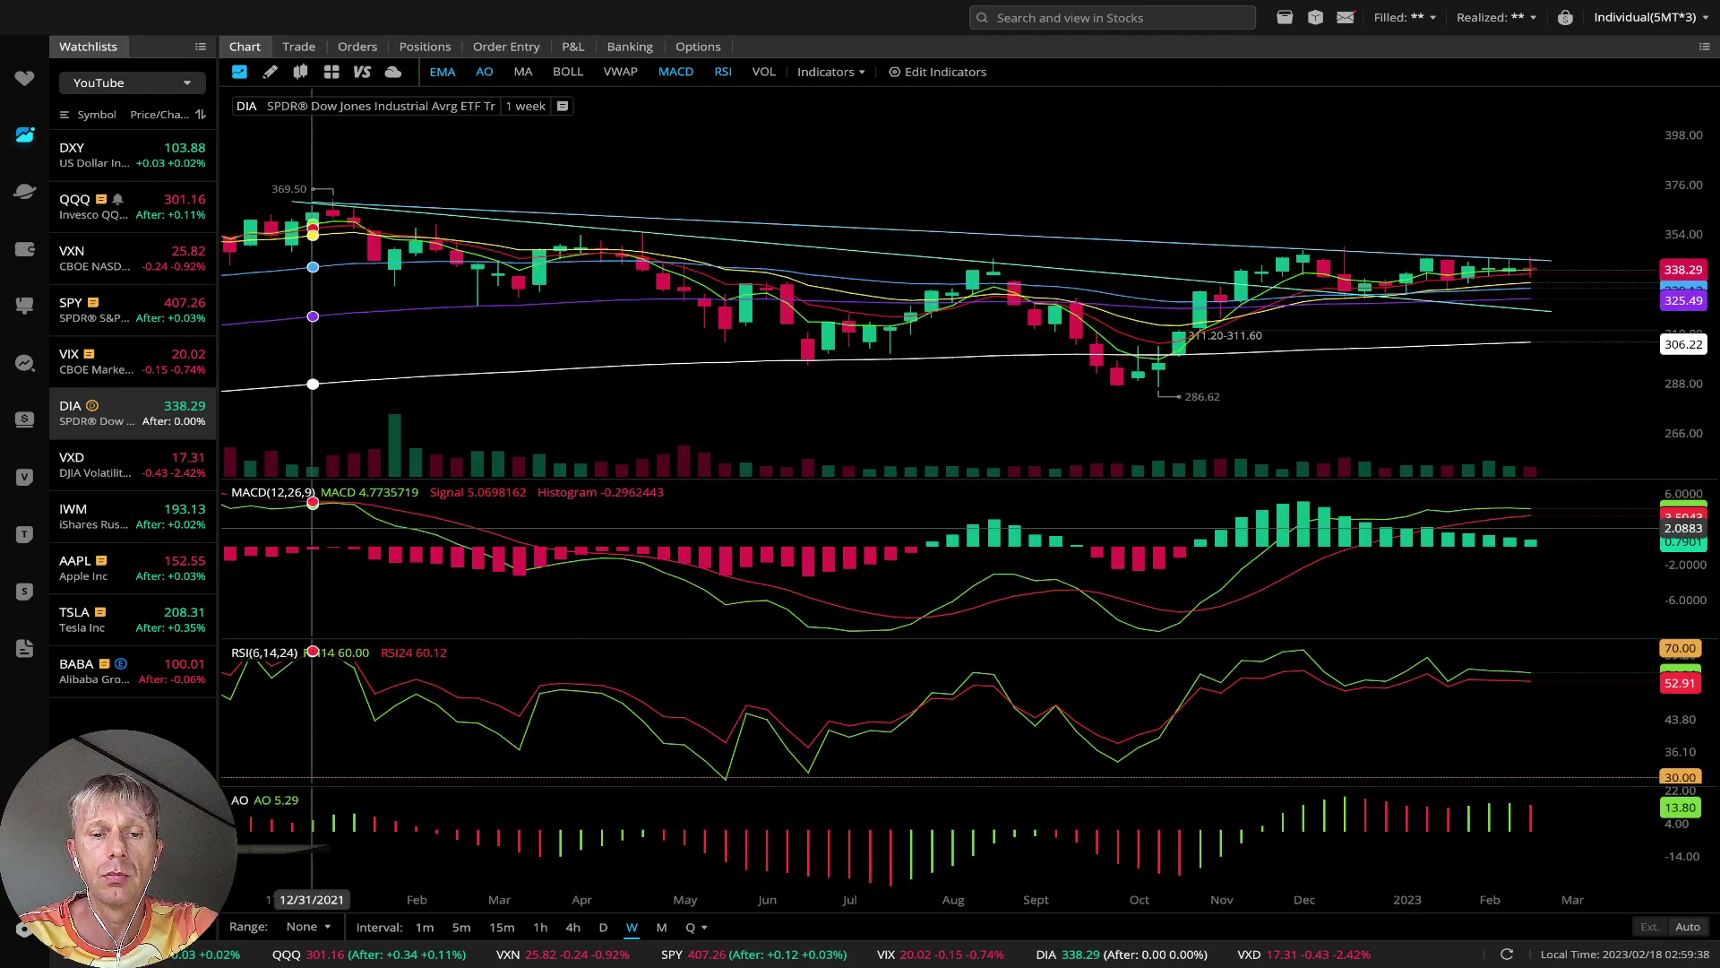
{"action": "left_click", "coordinate": [99, 464]}
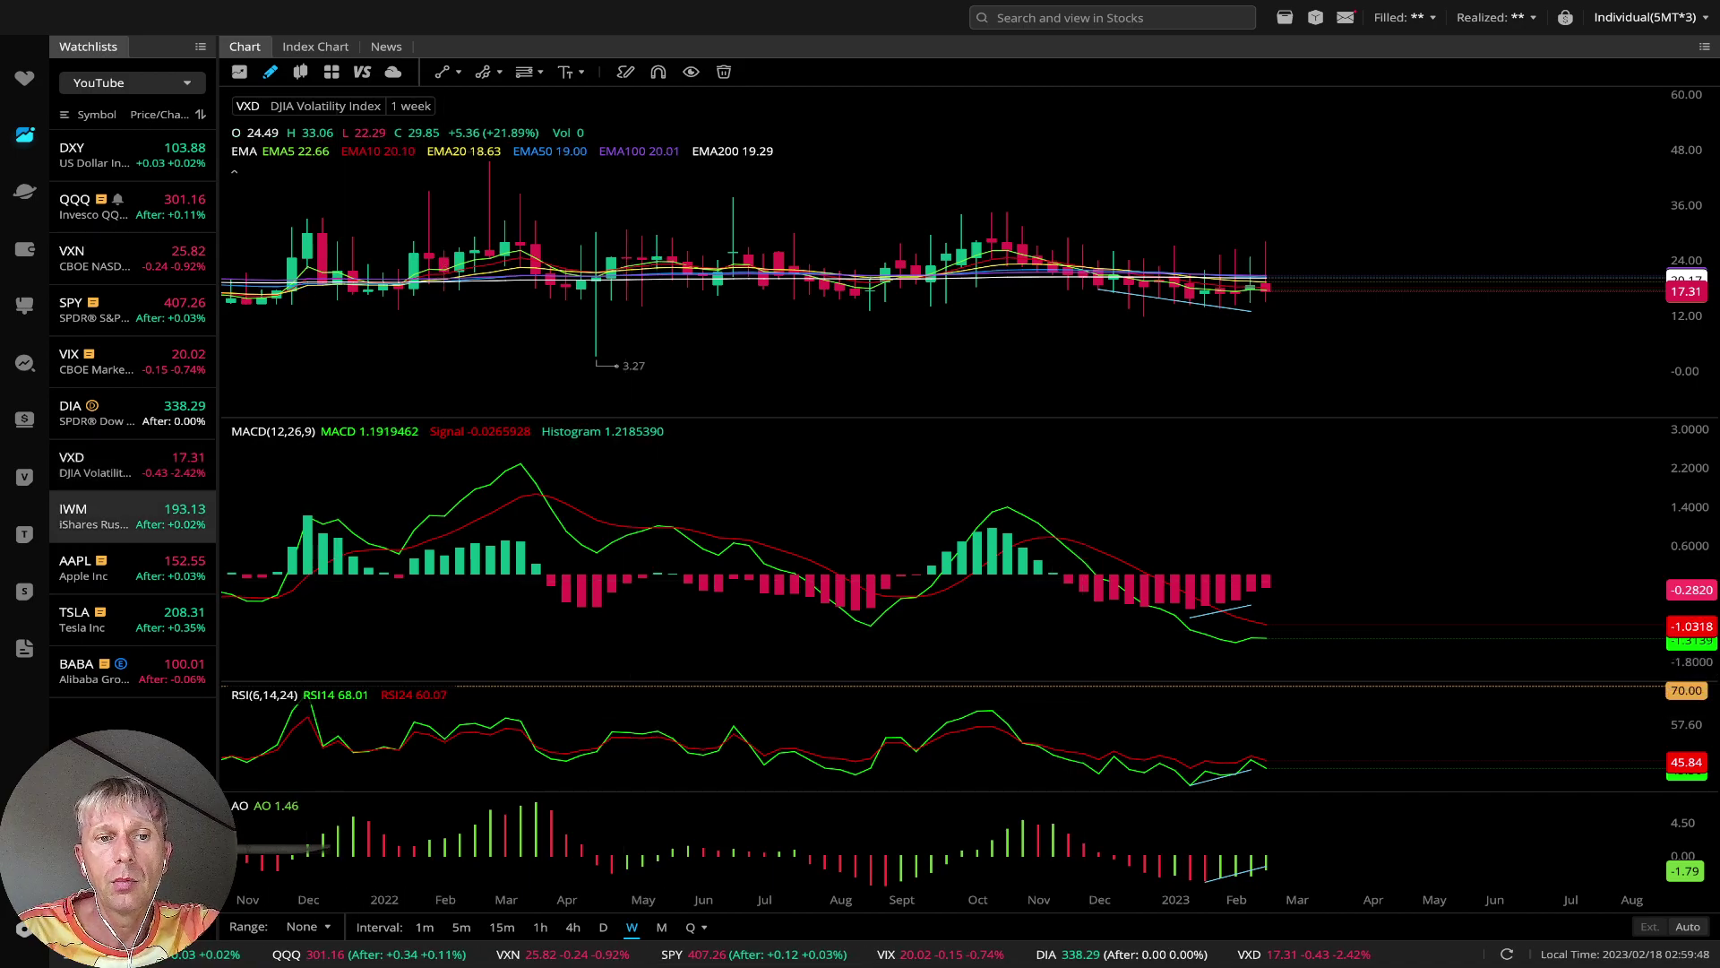
Load the IWM Russell 2000 chart from the watchlist
{"action": "left_click", "coordinate": [99, 516]}
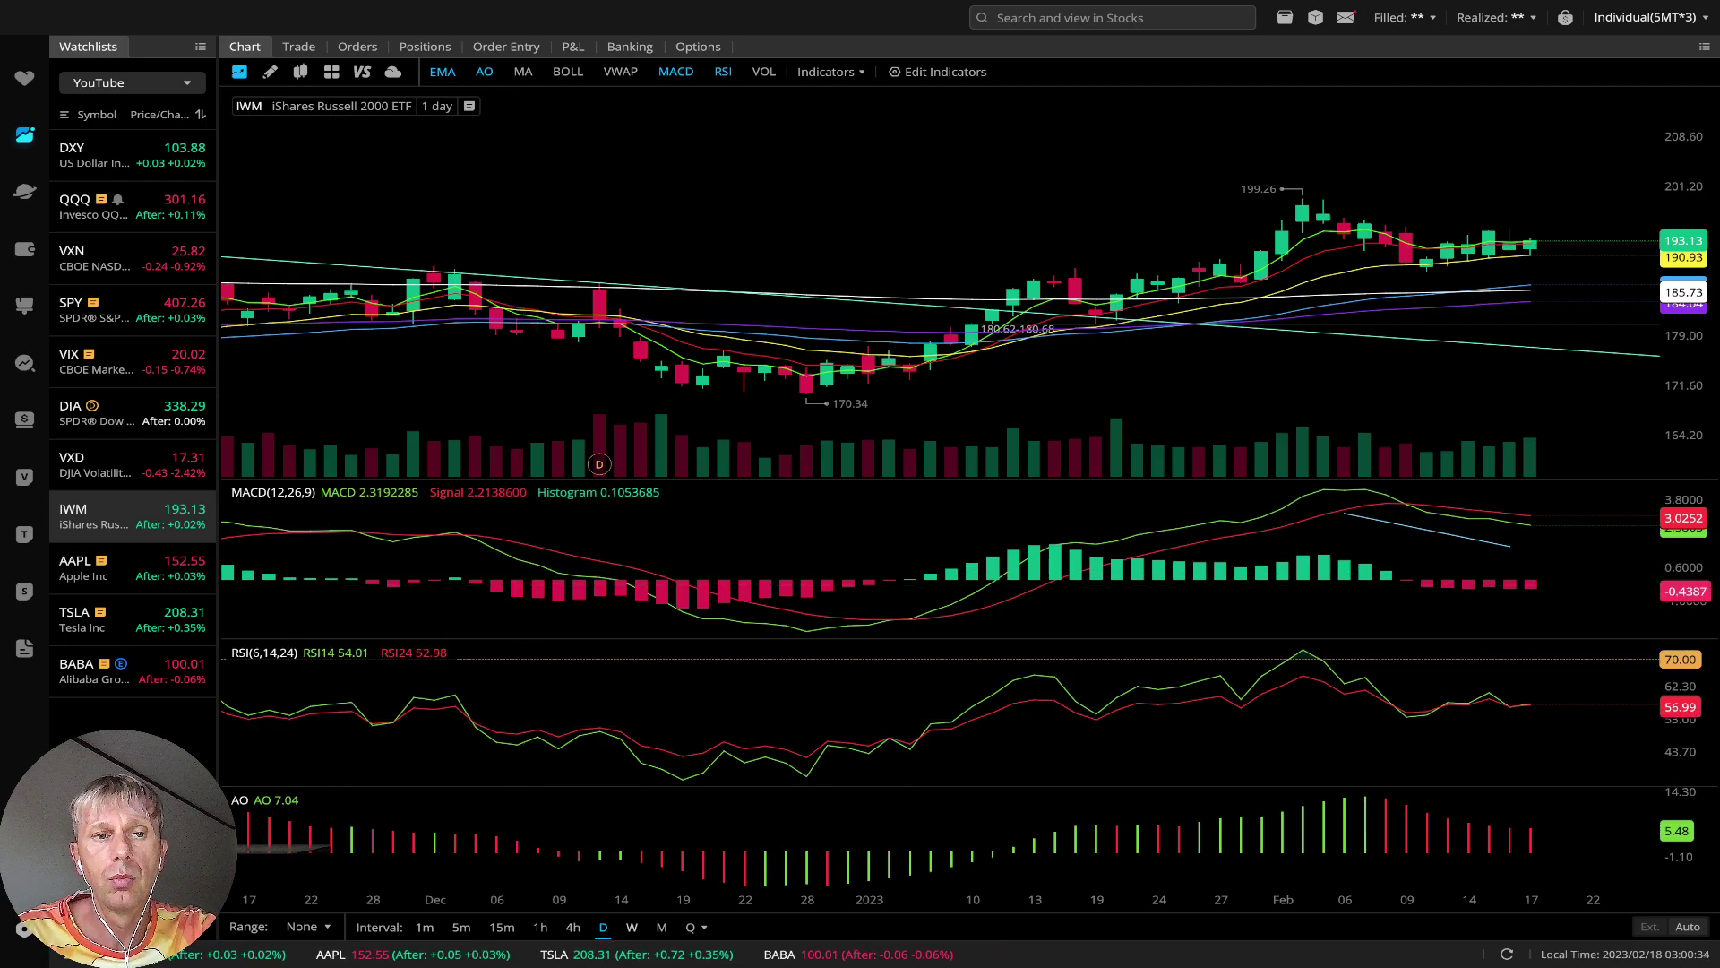
View IWM on weekly candles, then load the AAPL daily chart
{"action": "left_click", "coordinate": [632, 926]}
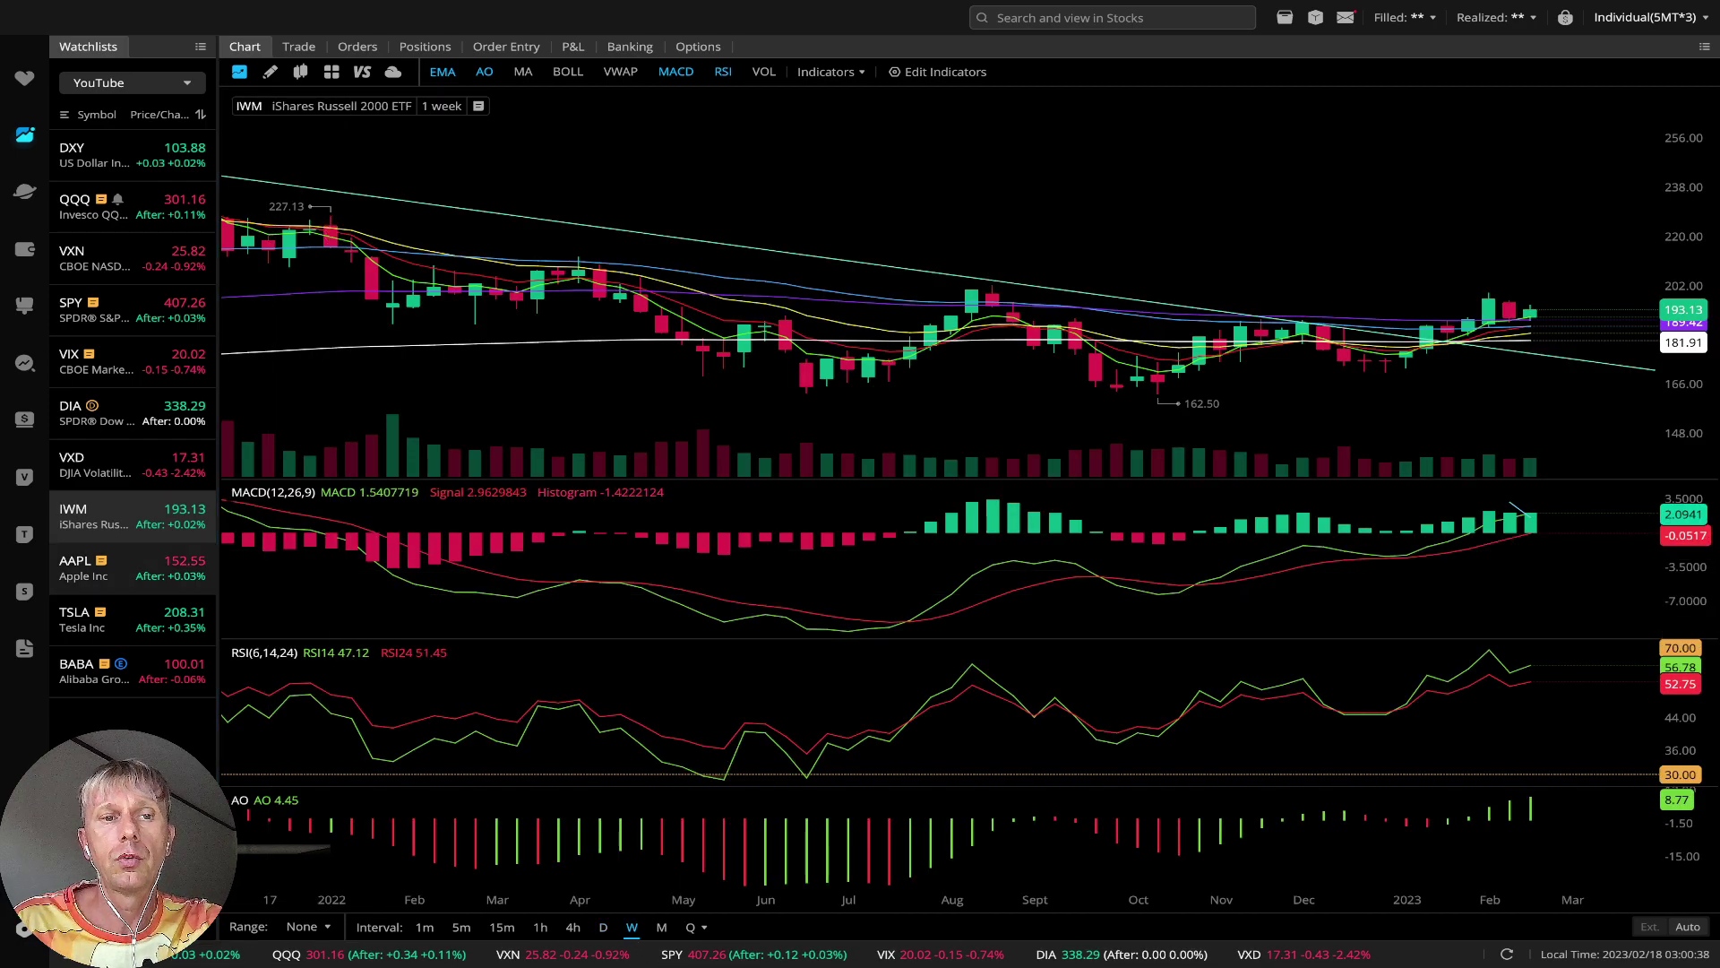
{"action": "left_click", "coordinate": [132, 567]}
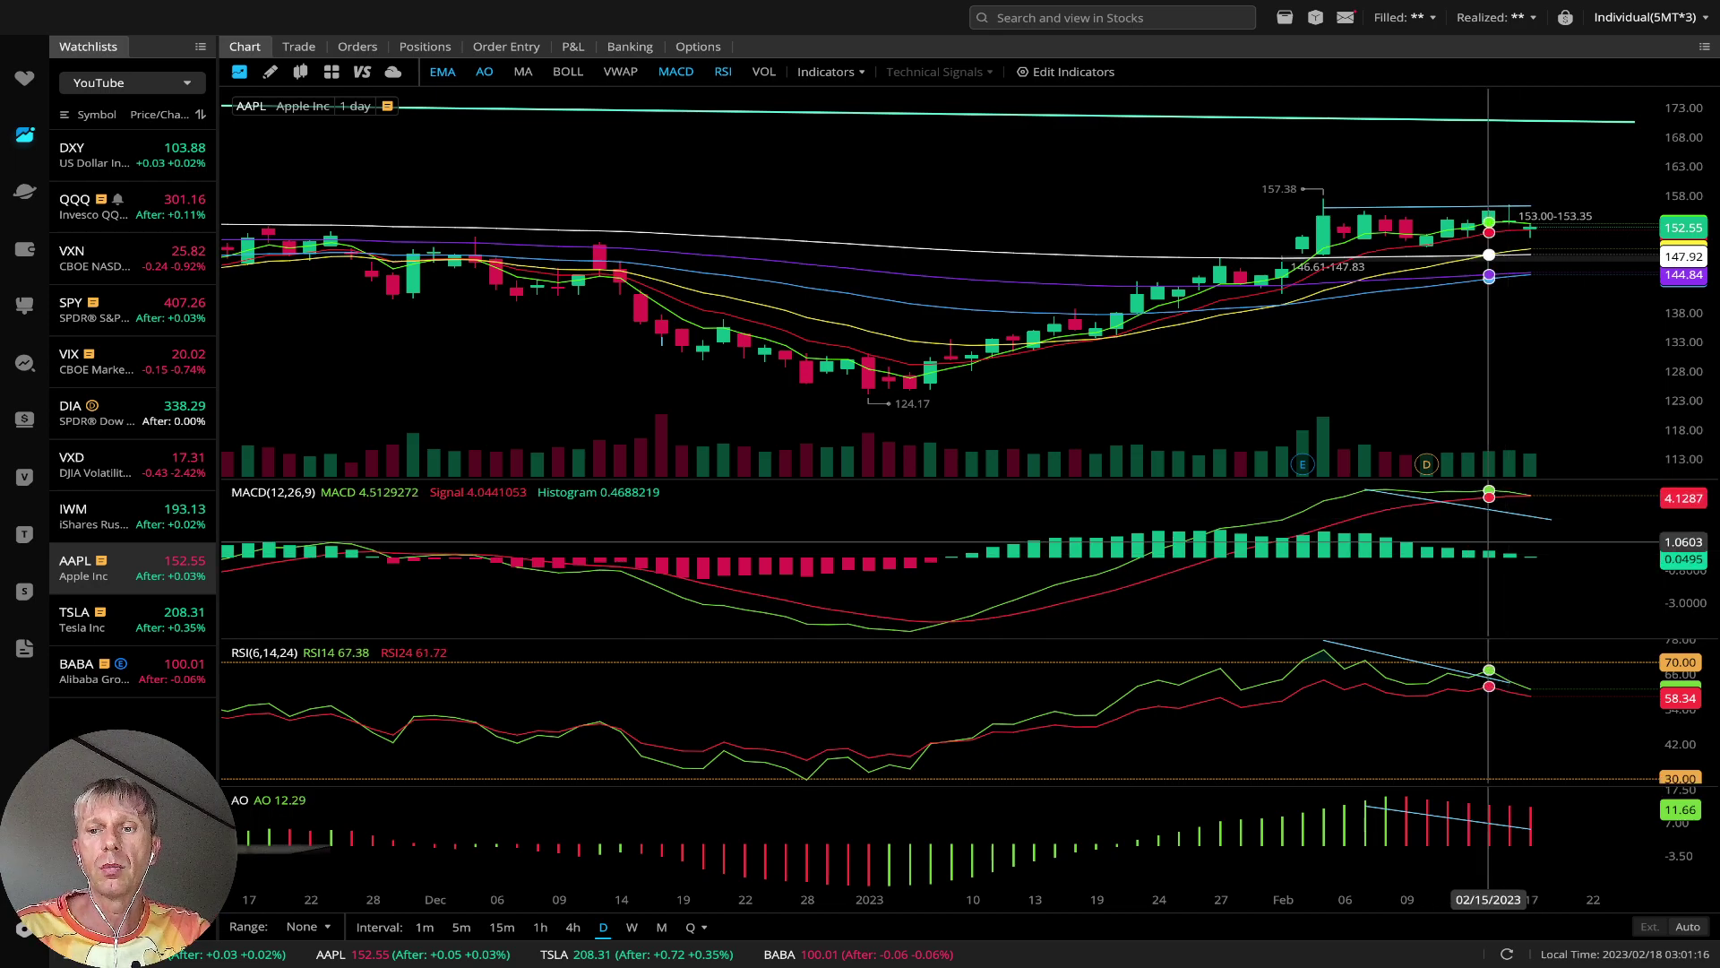
Nudge the AAPL AO trendline slightly higher, then load the TSLA daily chart
{"action": "left_click", "coordinate": [1469, 506]}
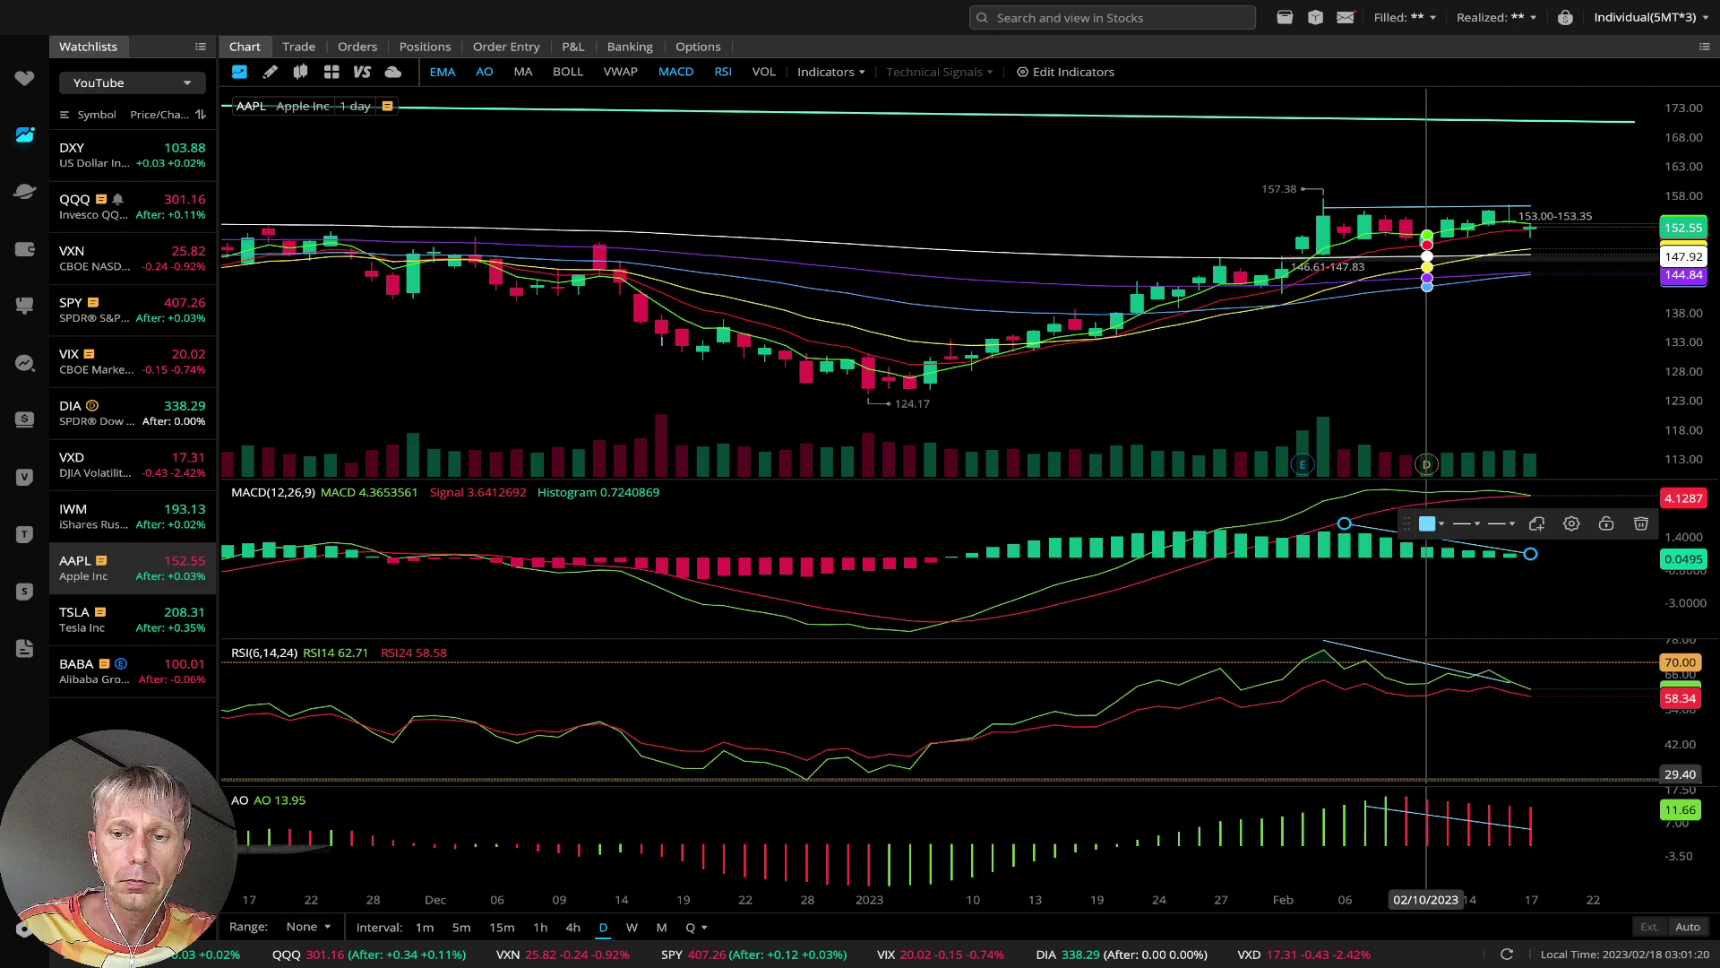
{"action": "left_click", "coordinate": [1447, 815]}
{"action": "left_click_drag", "start_coordinate": [1447, 815], "coordinate": [1448, 799]}
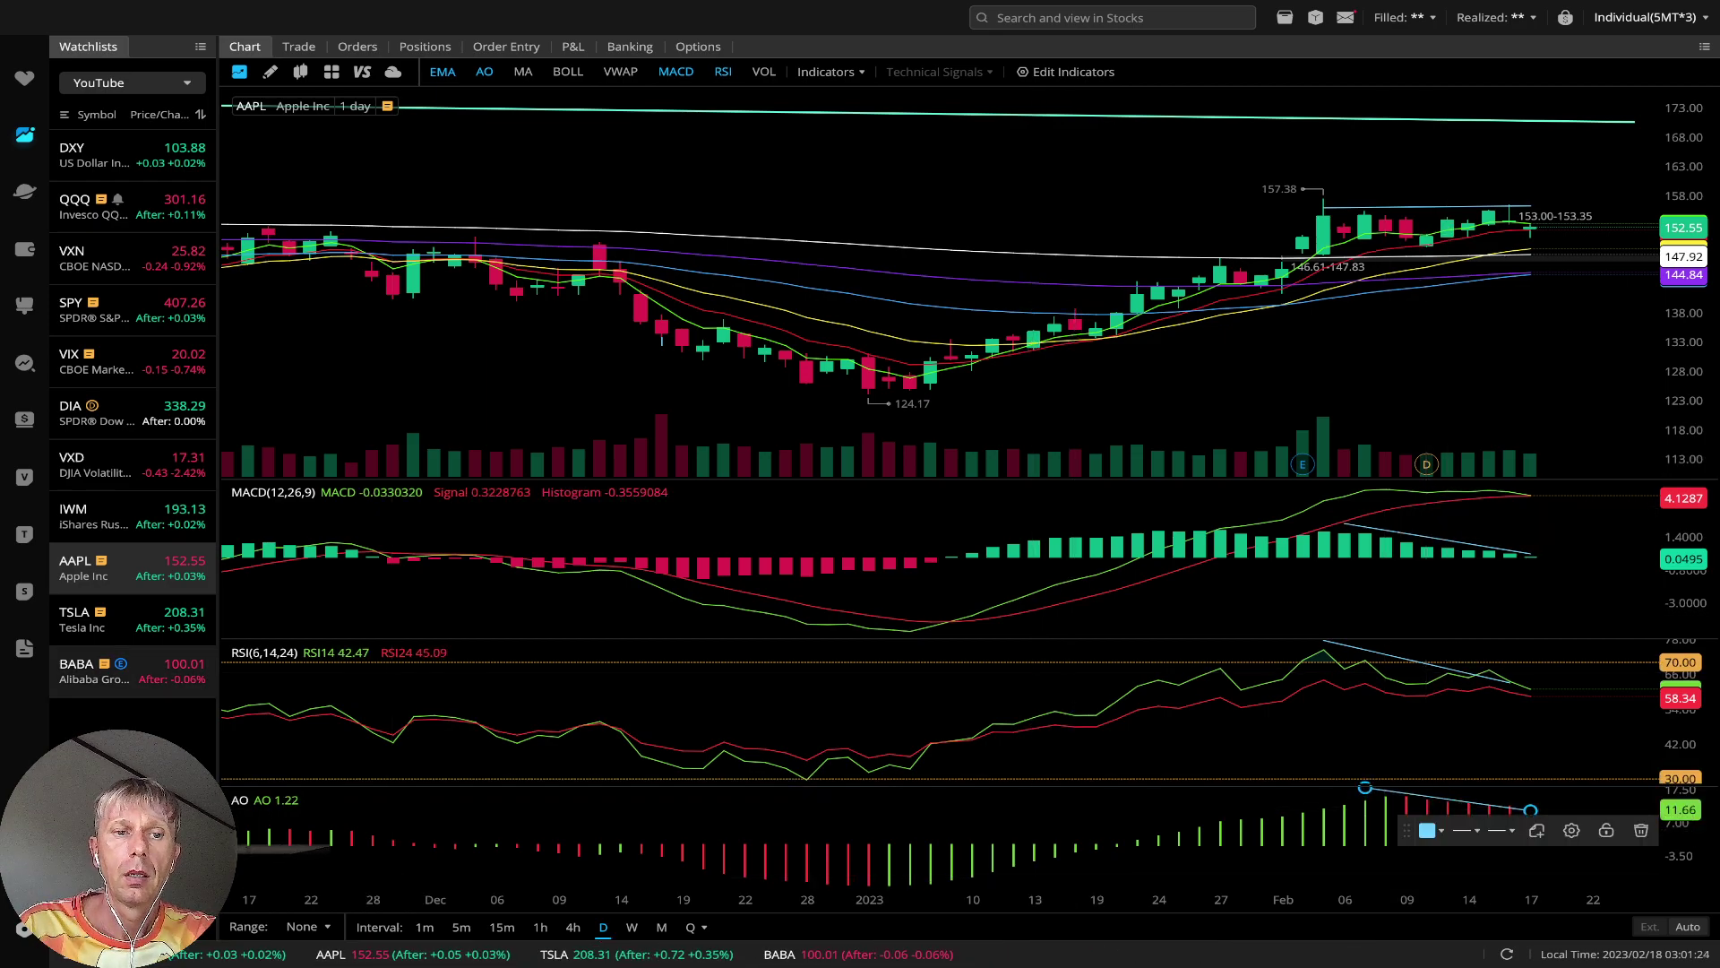
{"action": "left_click", "coordinate": [126, 618]}
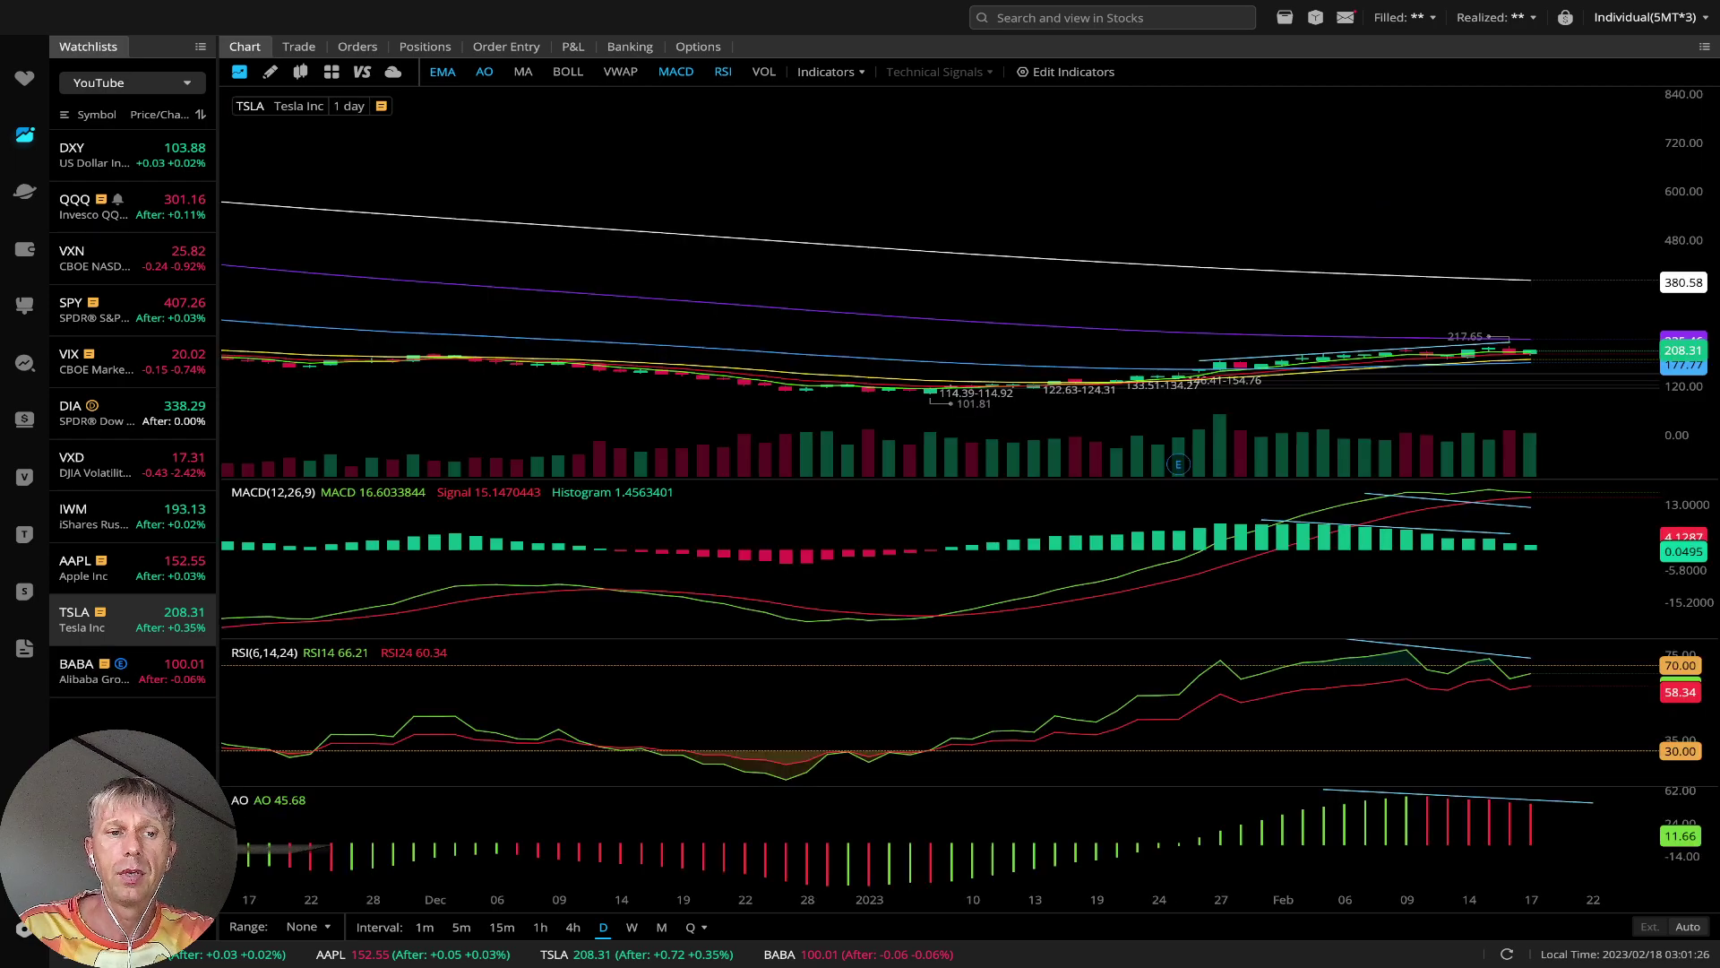
Review TSLA on weekly then daily candles, then move down the watchlist to BABA
{"action": "left_click", "coordinate": [631, 926]}
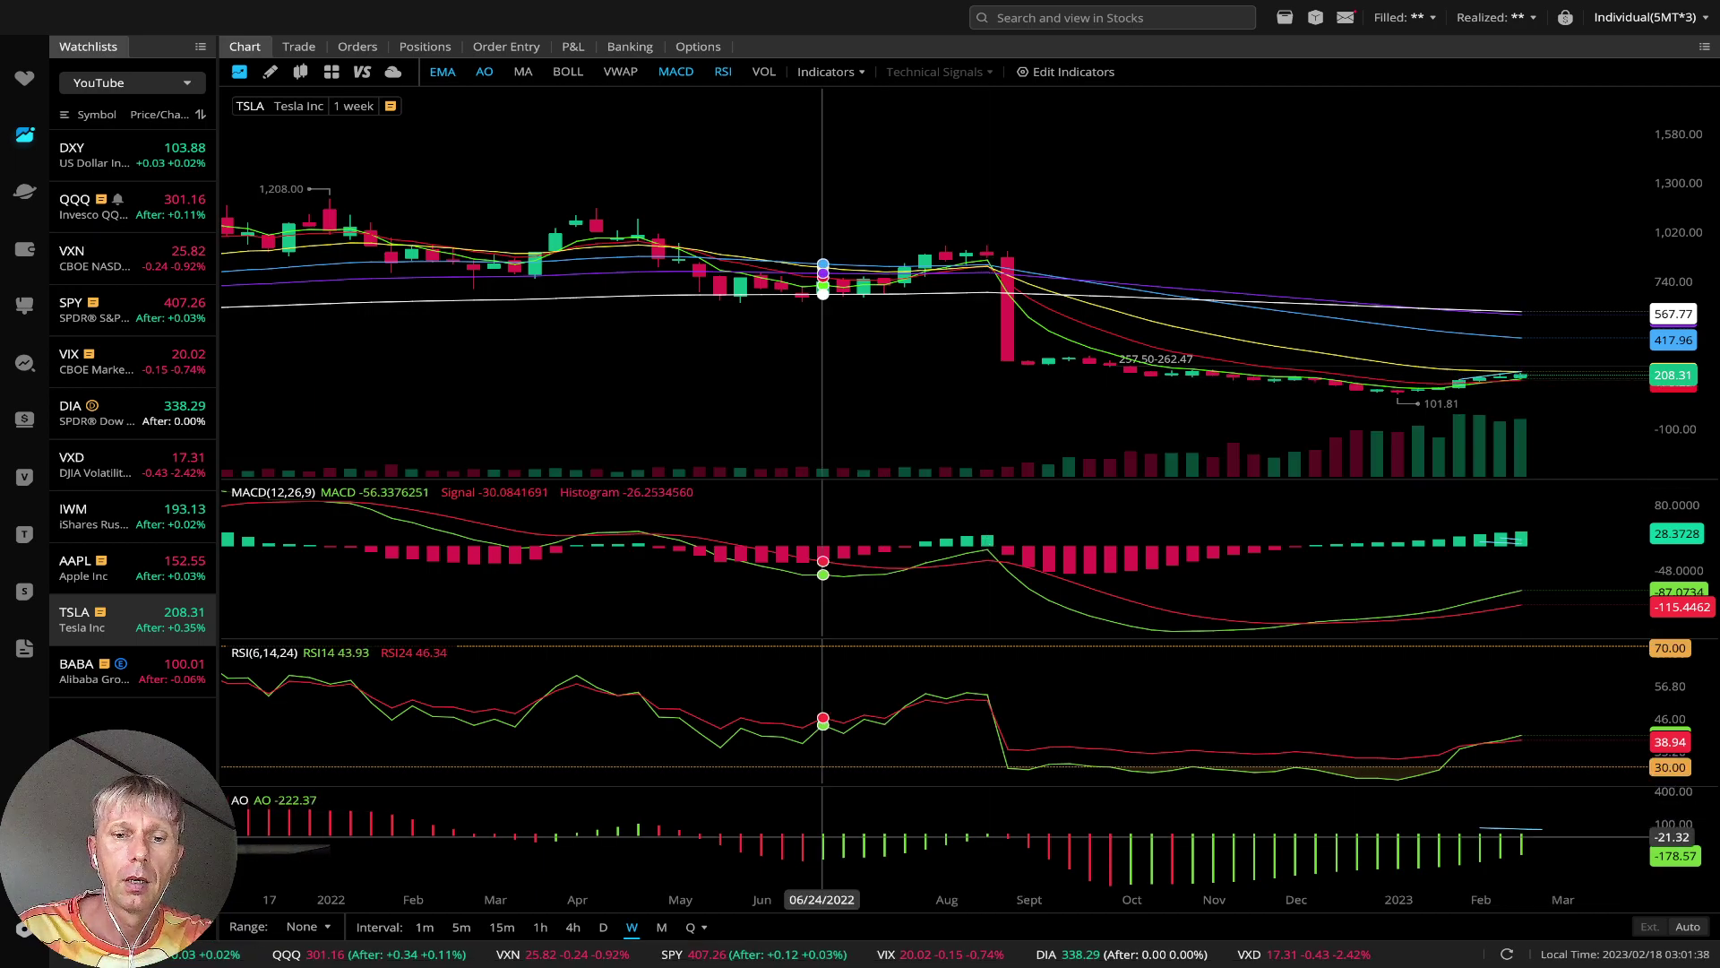
{"action": "left_click", "coordinate": [603, 927]}
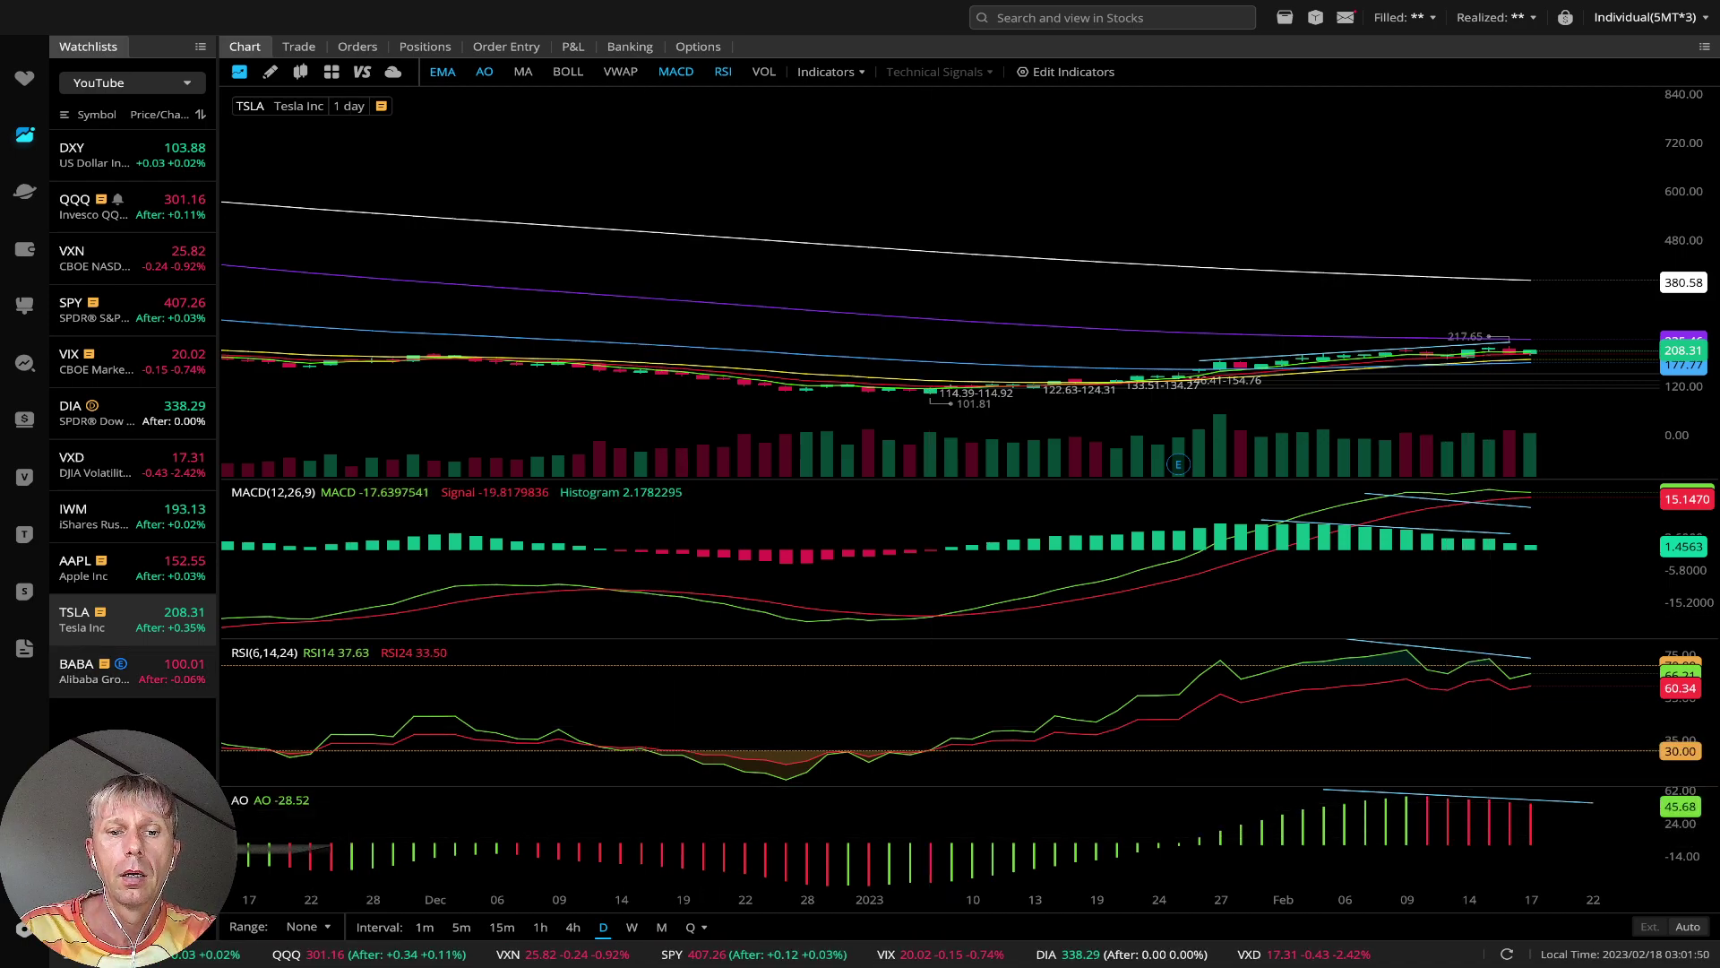
{"action": "key", "text": "Down"}
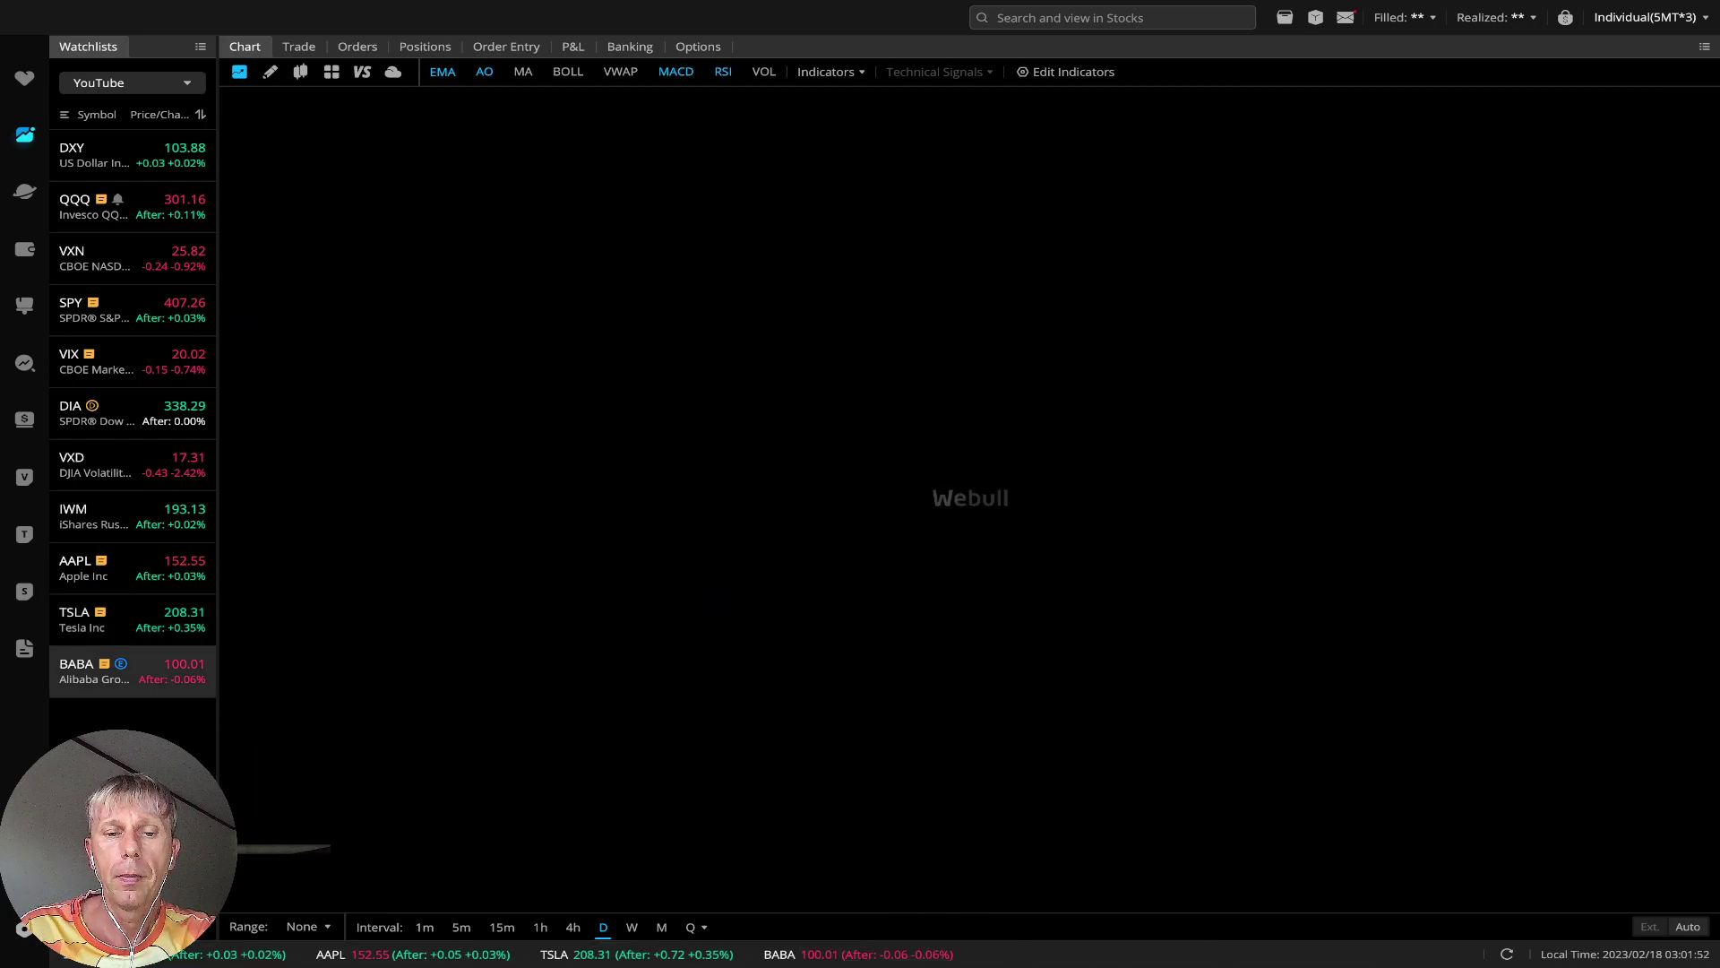
Show BABA on weekly candles and scroll the chart to leave space on the right
{"action": "left_click", "coordinate": [632, 926]}
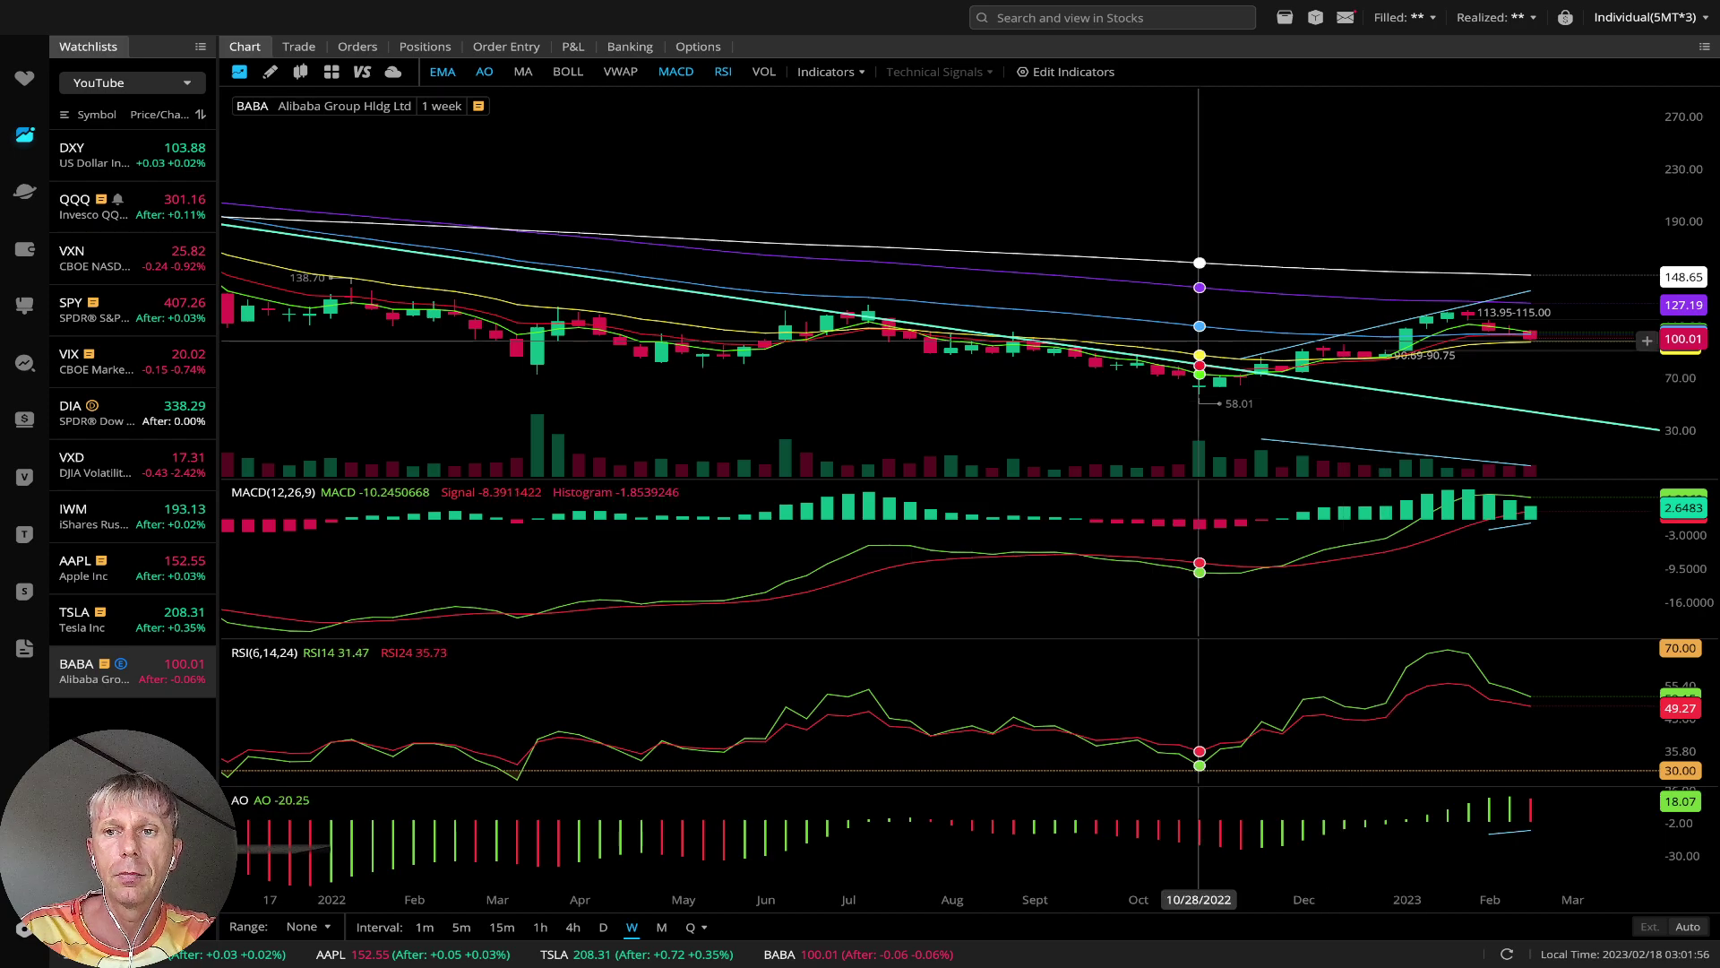
{"action": "scroll", "coordinate": [1282, 215], "scroll_direction": "down", "scroll_amount": 3}
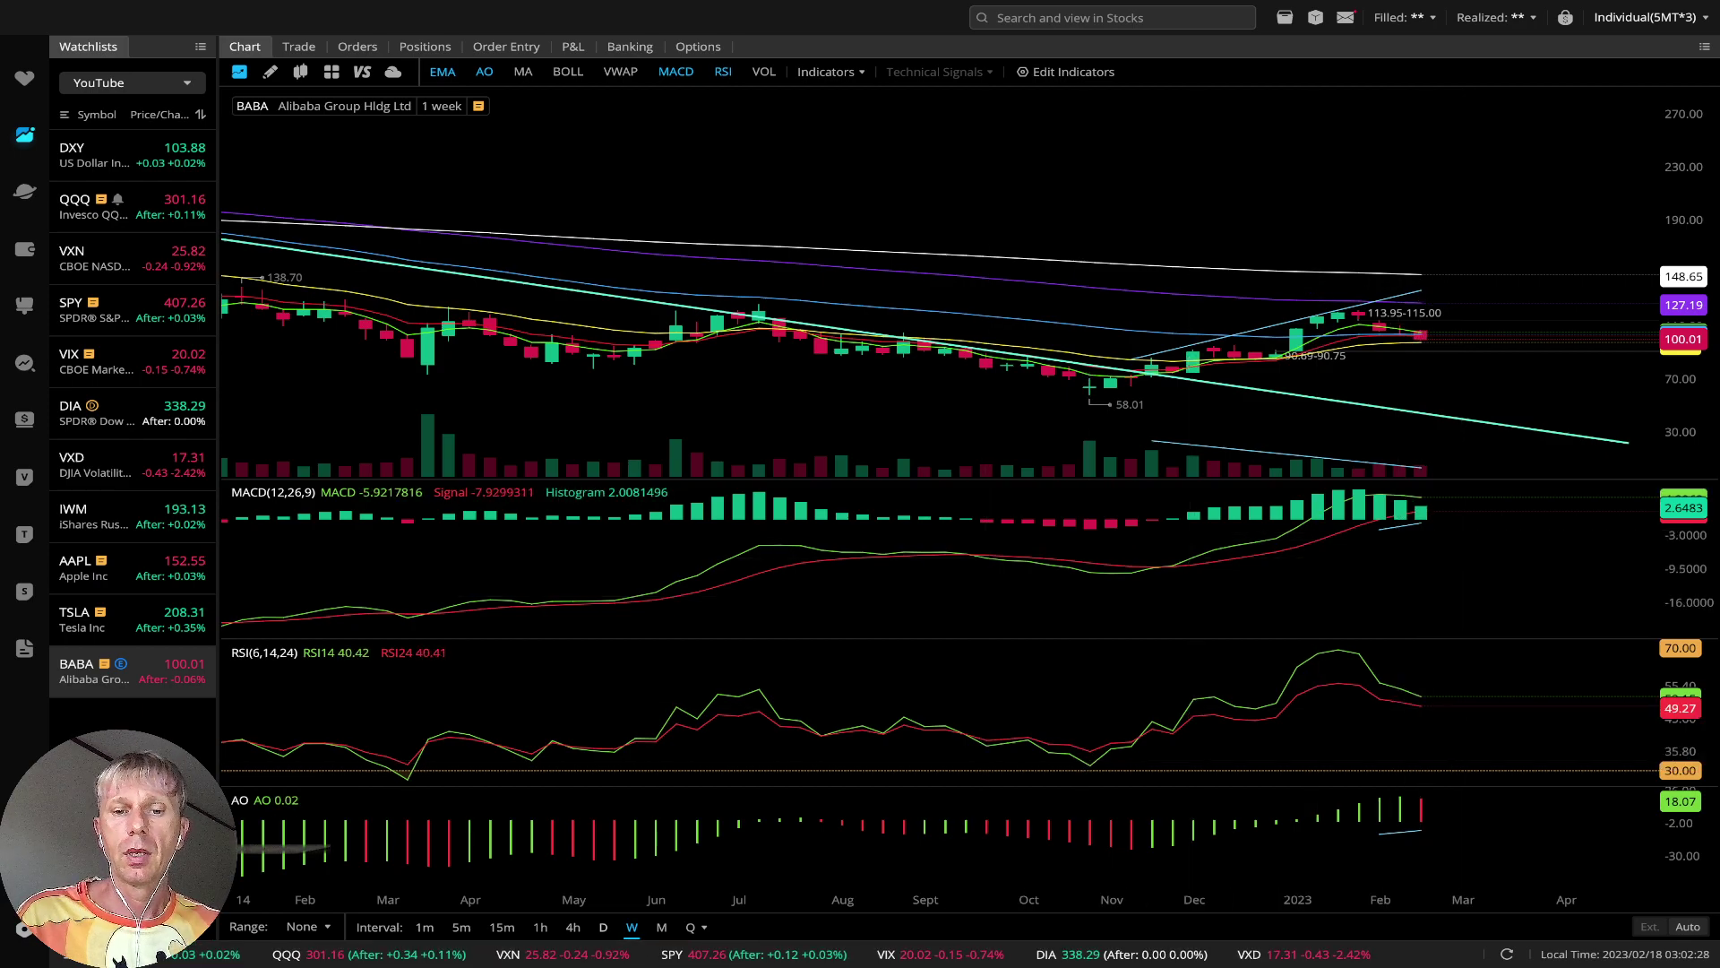
Check BABA on daily candles, then switch to the Invesco QQQ Trust chart
{"action": "left_click", "coordinate": [603, 926]}
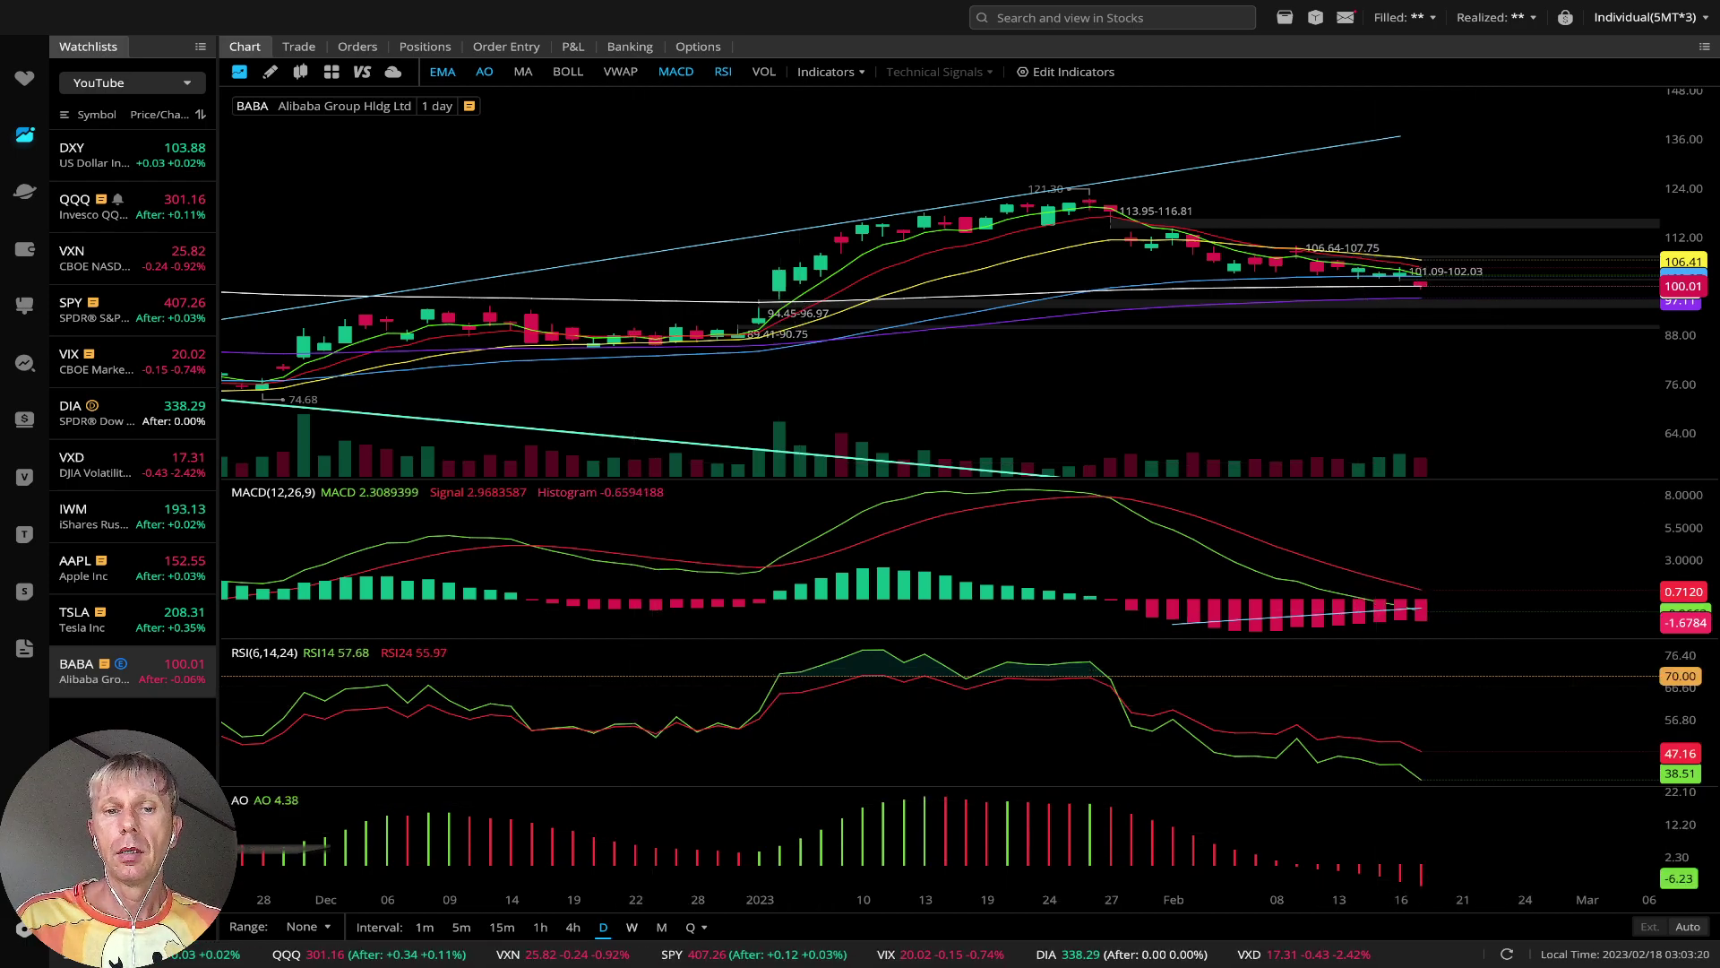
{"action": "left_click", "coordinate": [99, 206]}
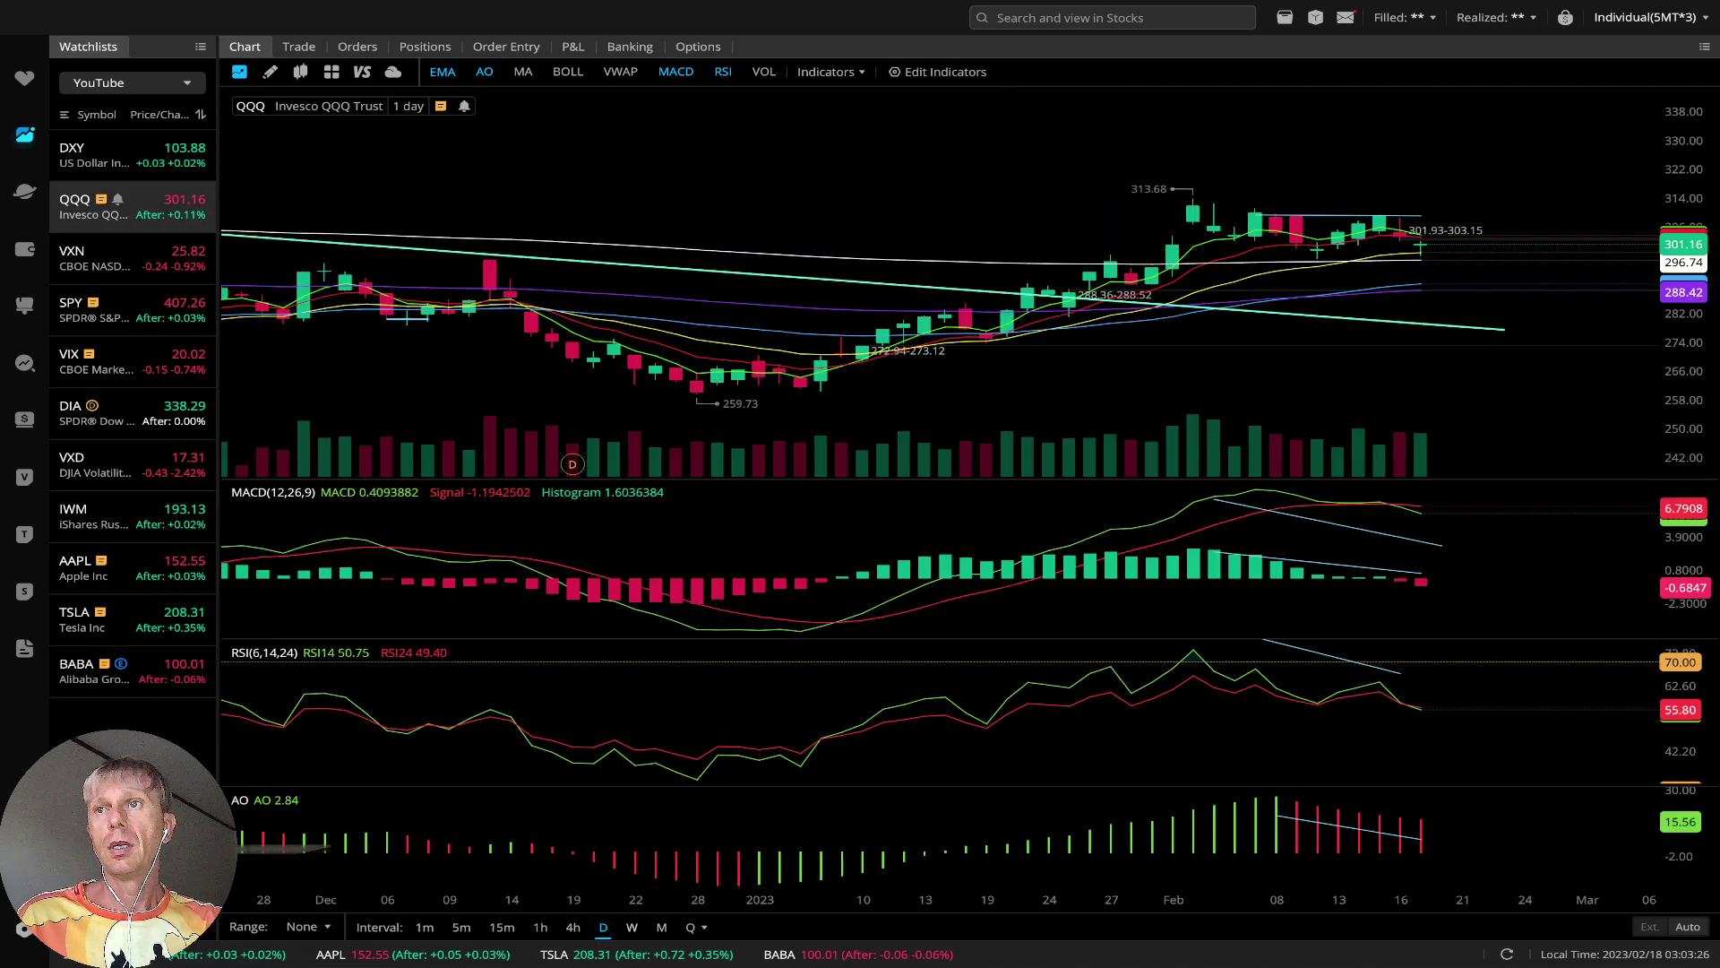
{"action": "left_click", "coordinate": [631, 927]}
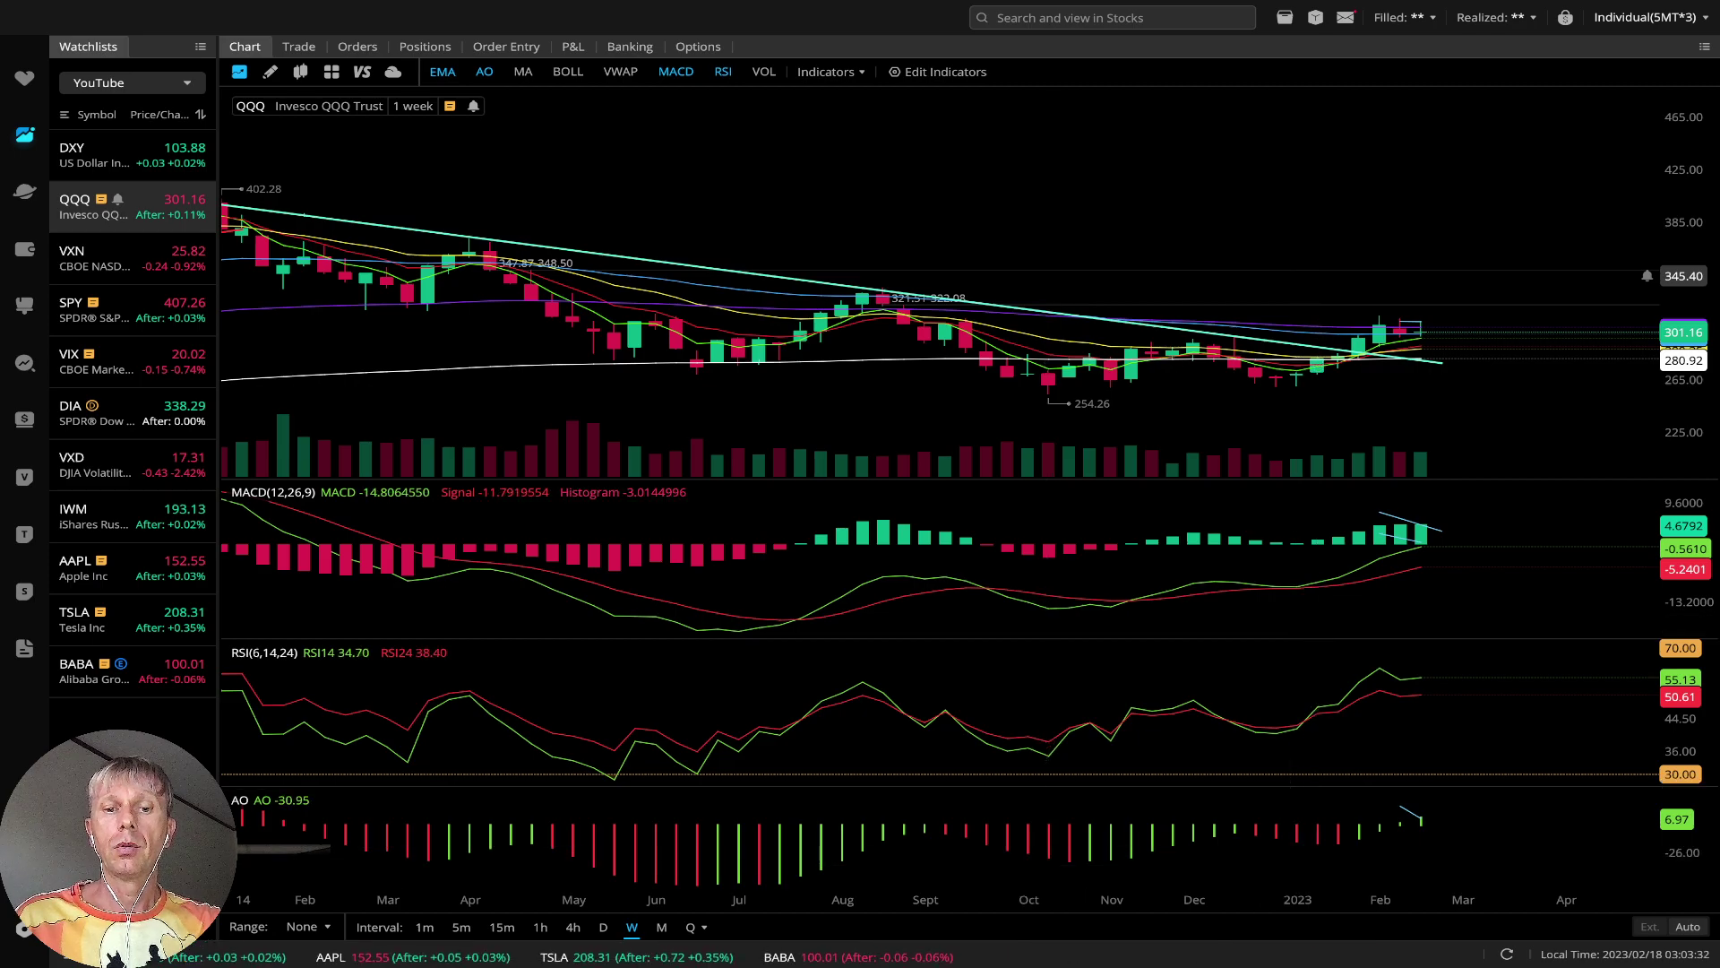
{"action": "left_click", "coordinate": [603, 926]}
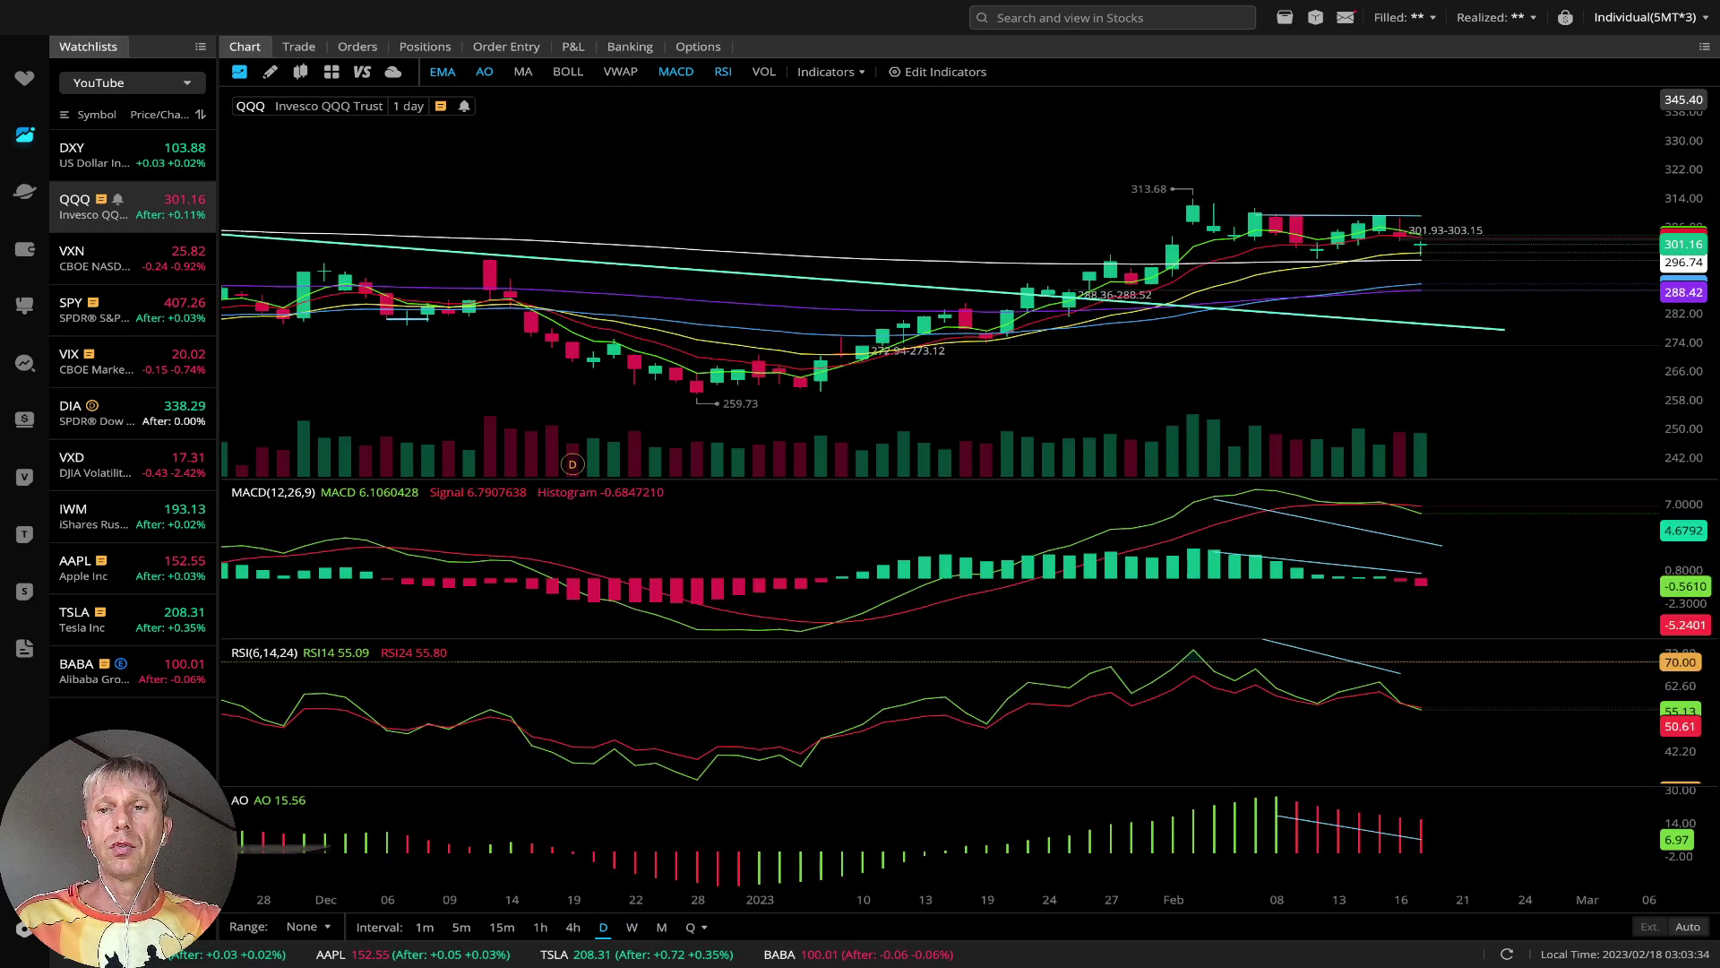